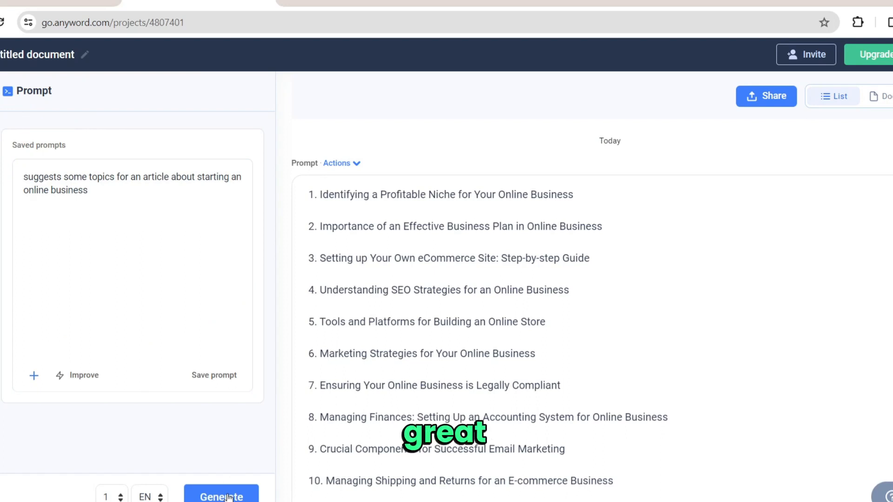
- Generate topic suggestions from the prompt asking for article topics about starting an online business
left_click(228, 496)
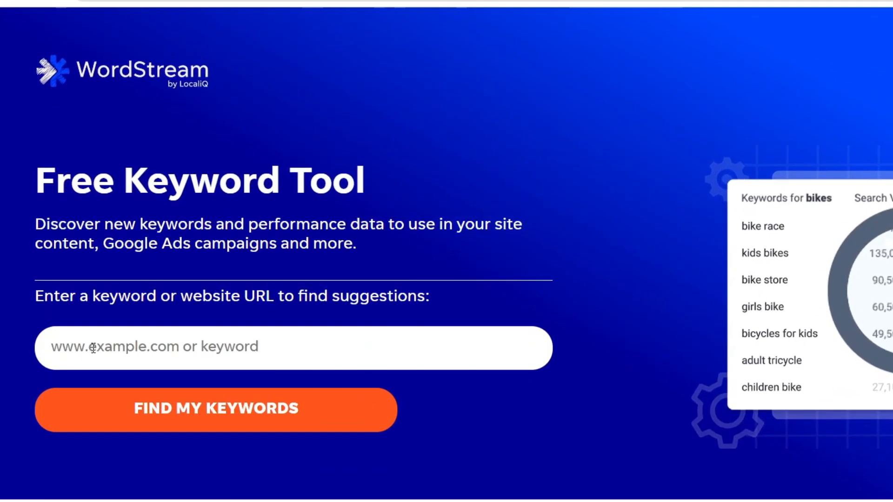
- Search WordStream's Free Keyword Tool for "how to start an online business" and download the suggested keywords
left_click(64, 348)
type("how to start a")
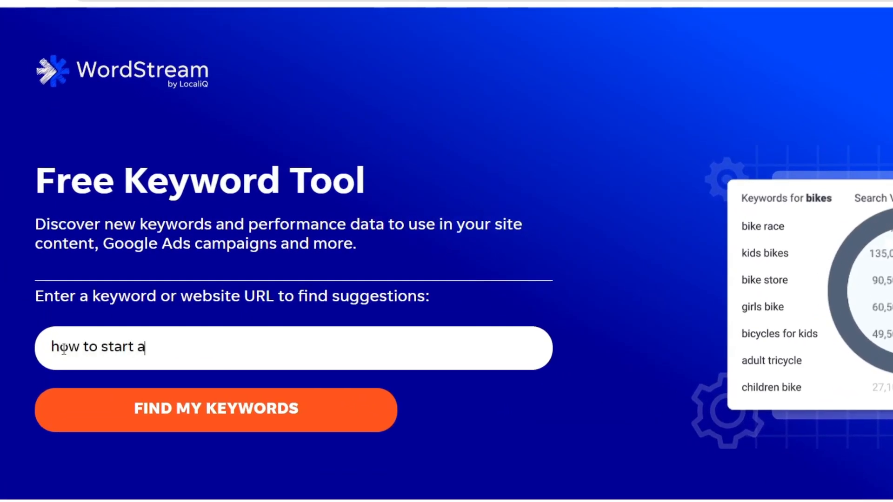
type("n online business")
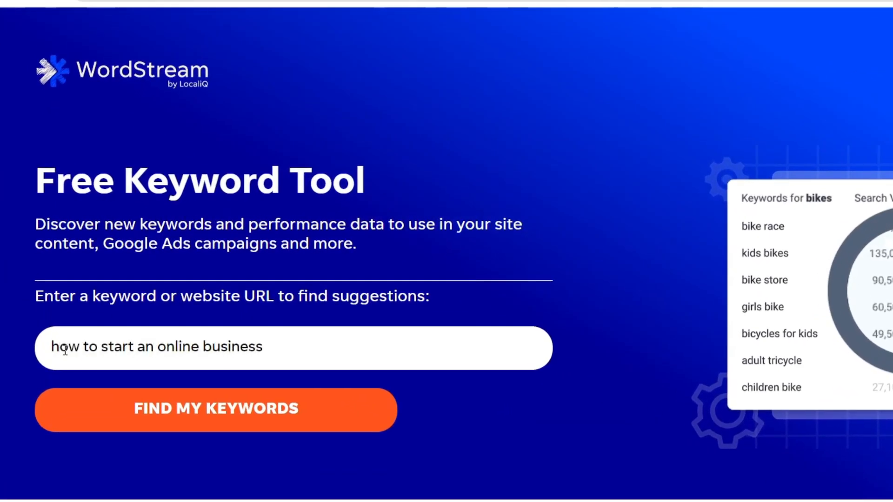
left_click(160, 413)
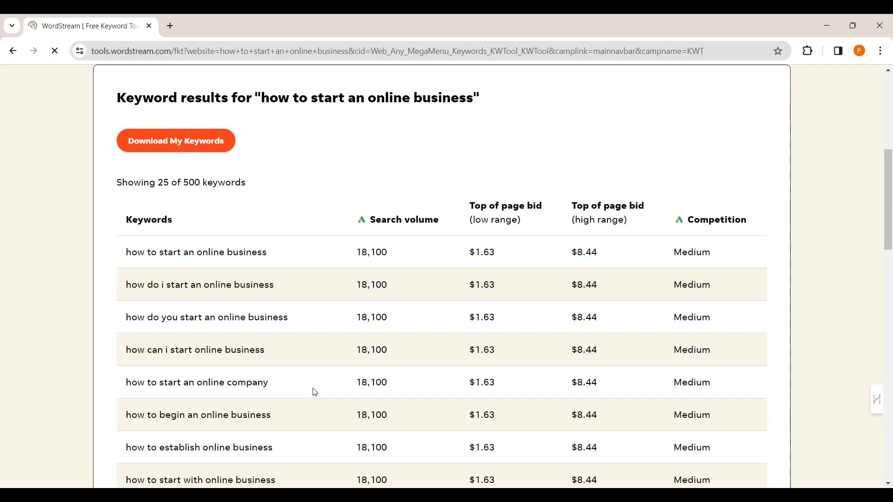
scroll(163, 228, "up", 2)
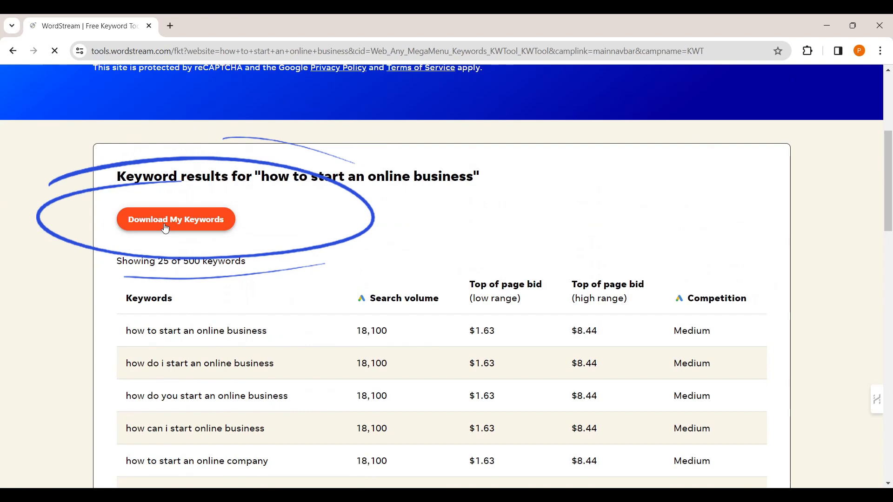
left_click(166, 226)
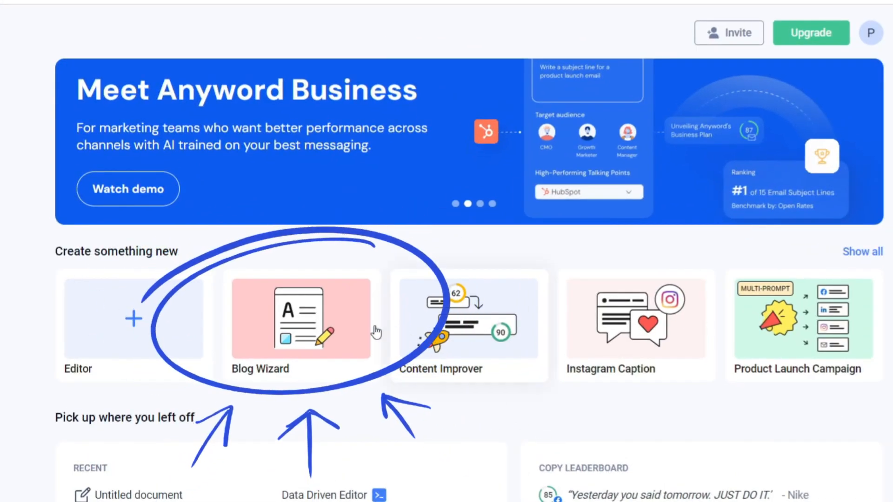
- Start a Blog Wizard post in Anyword, describing niche, research and audience steps, online business ideas, marketing strategies and the recommended business plan
left_click(301, 320)
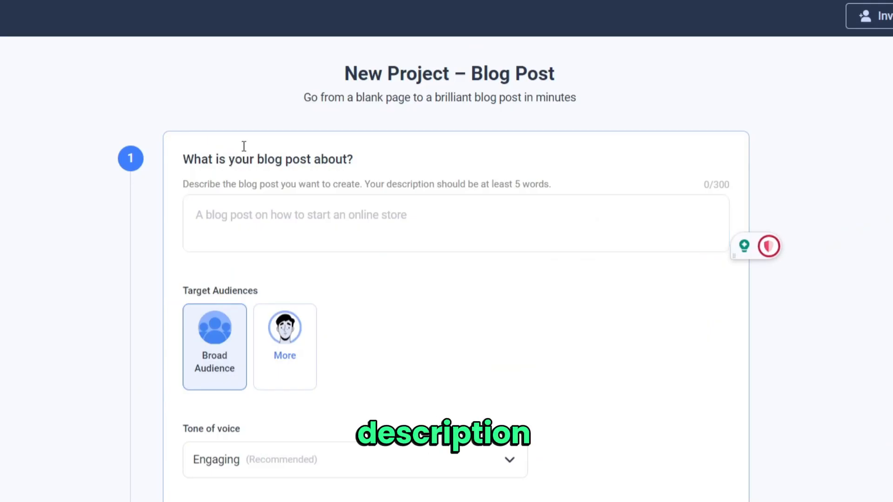
left_click(223, 210)
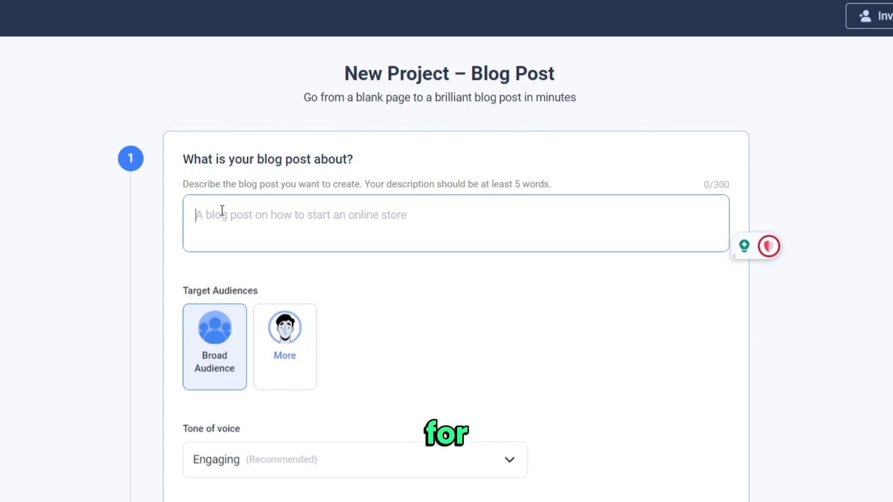
type("steps: niche determination, research, defining target audience ideas: ecommerce store, dropshipping, affiliate marketing, web design, blogging. strategies: paid ads, influencer marketing, social media, SEO, and email marketing. requires careful planning with a recommended business plan.")
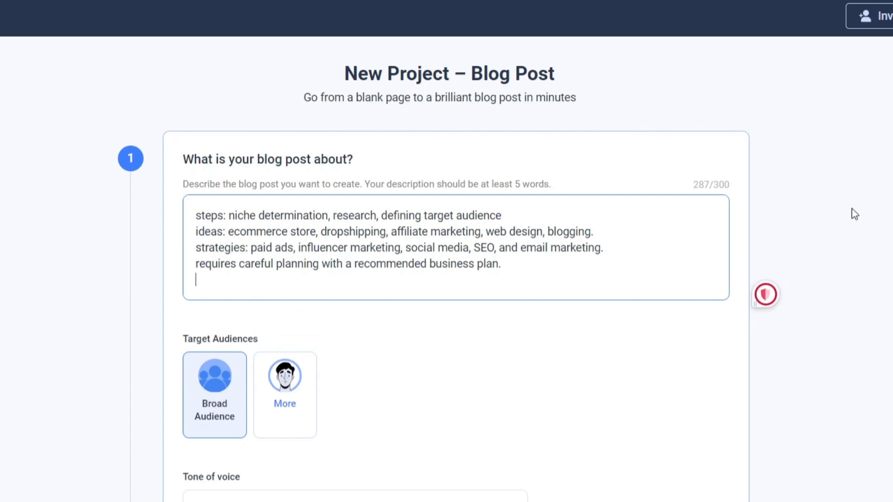
left_click(867, 245)
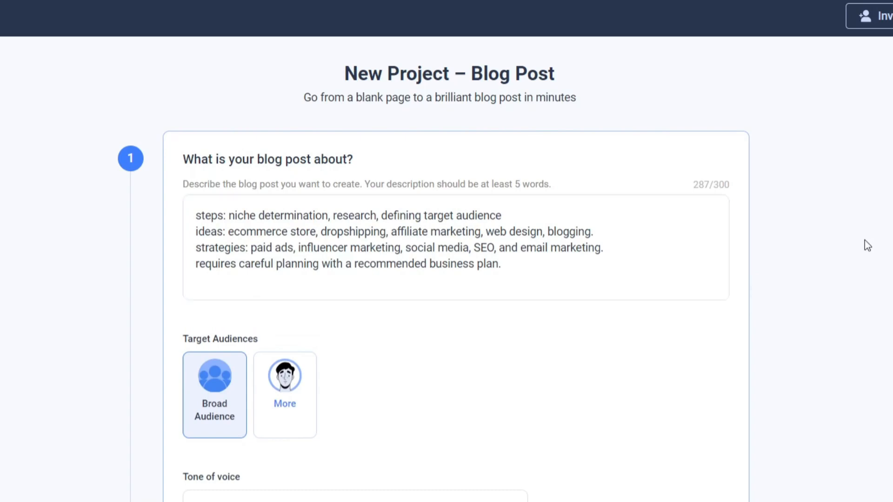
- Add primary keyword "online business" and secondary keywords "finding niche" and "digital marketing", and continue to the blog title stage
scroll(864, 240, "down", 3)
scroll(867, 245, "down", 3)
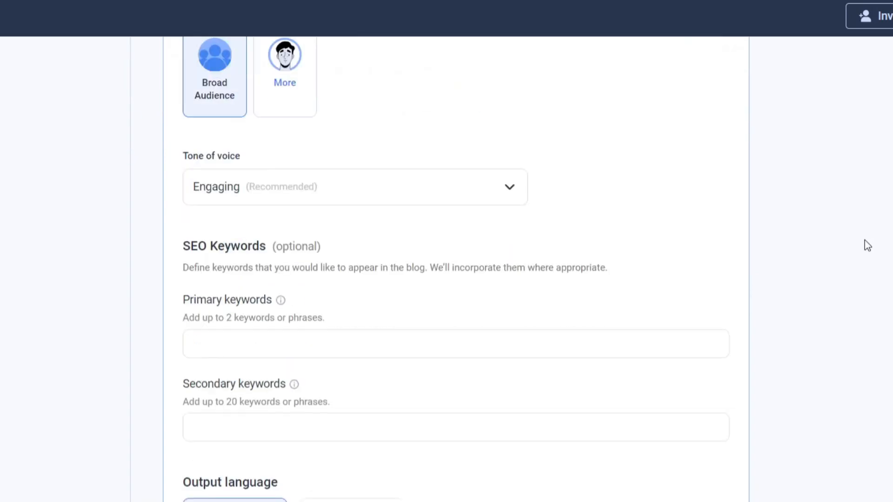
left_click(239, 355)
type("online business")
key("Return")
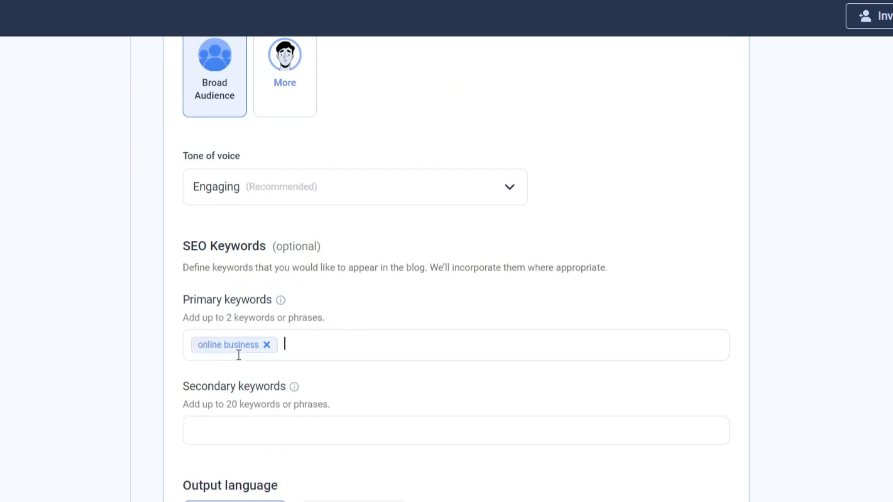
left_click(230, 427)
type("finding niche")
key("Return")
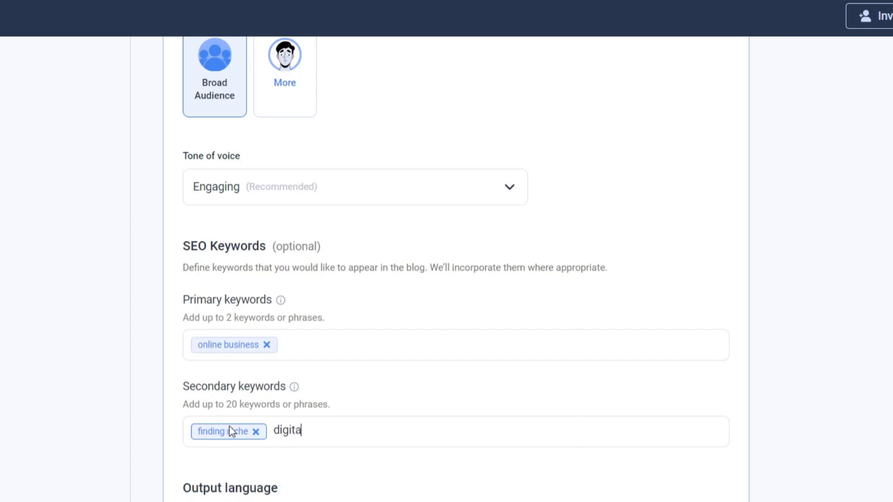
type("digital marketing")
key("Return")
scroll(696, 417, "down", 3)
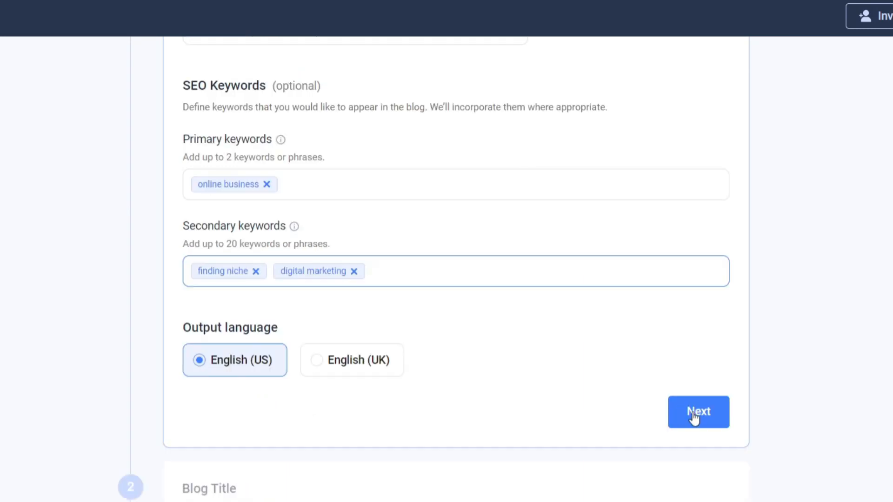
left_click(694, 413)
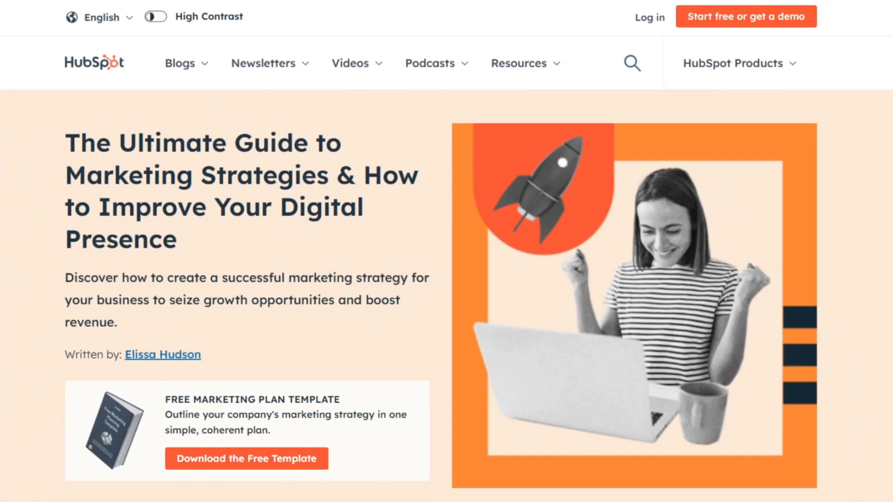
- Read through the HubSpot, LinkedIn and BigCommerce articles on digital marketing strategies for online businesses
scroll(447, 274, "down", 20)
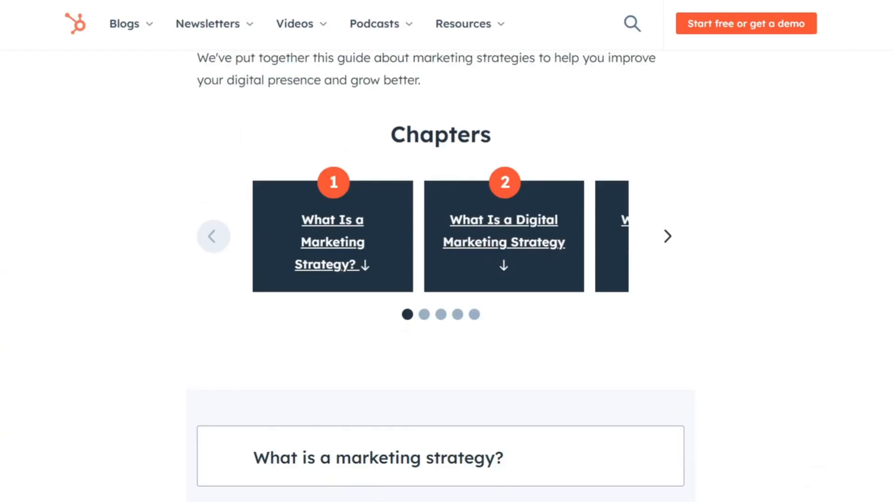
scroll(439, 274, "down", 20)
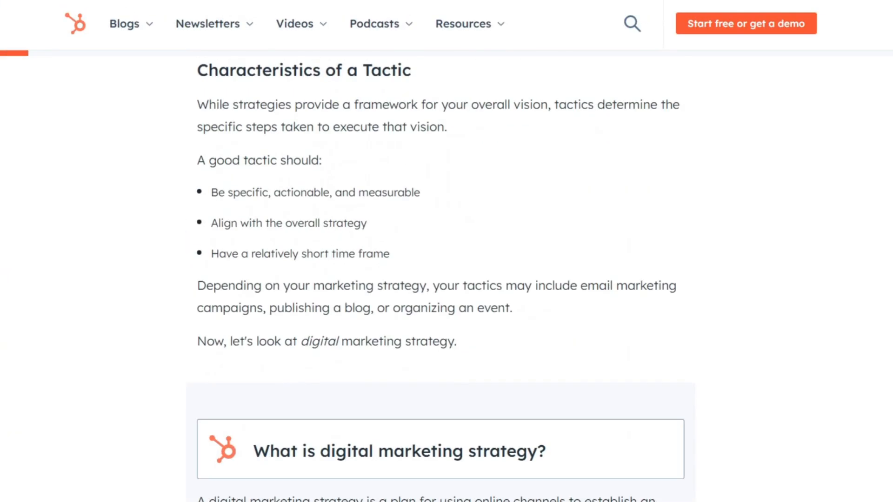
scroll(439, 275, "down", 20)
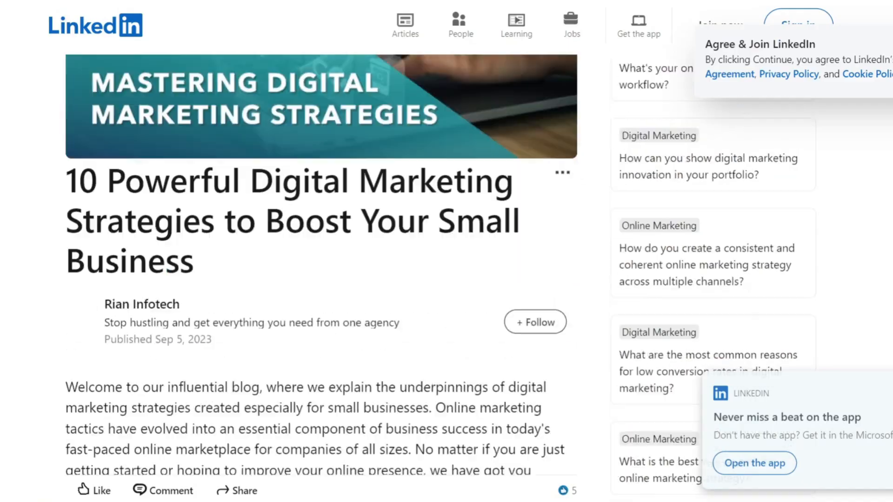
scroll(321, 274, "down", 15)
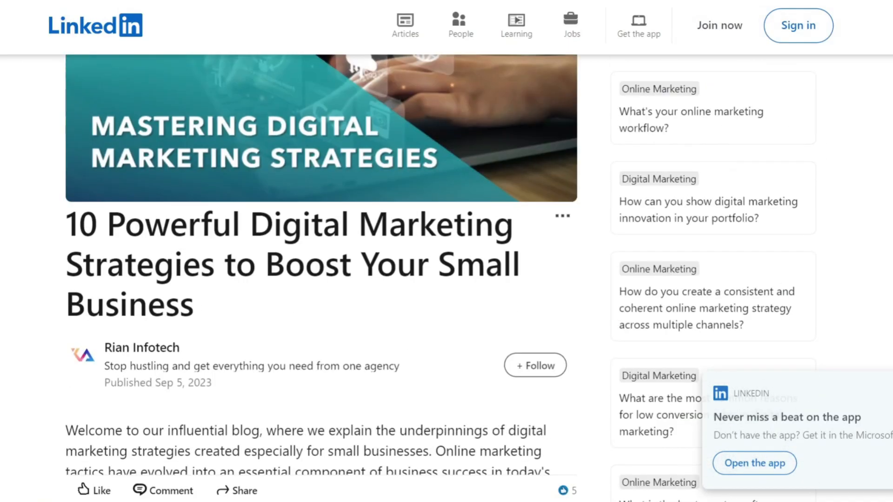
scroll(321, 274, "down", 20)
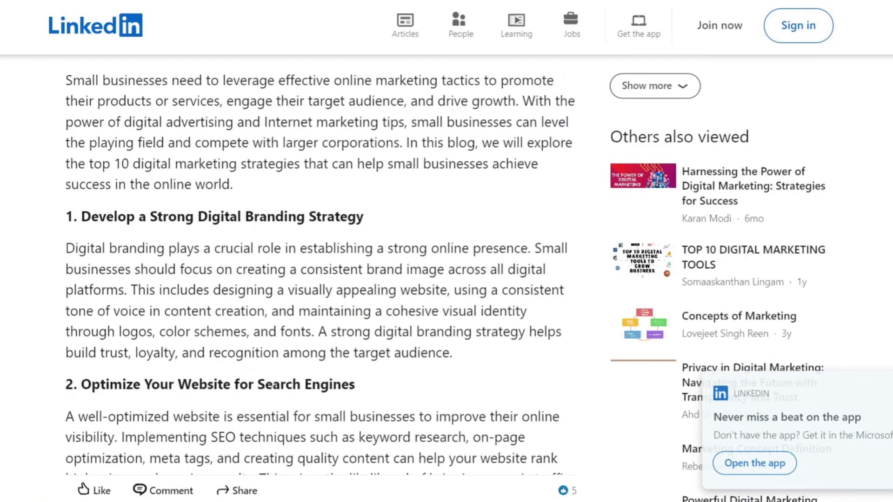
scroll(321, 274, "down", 20)
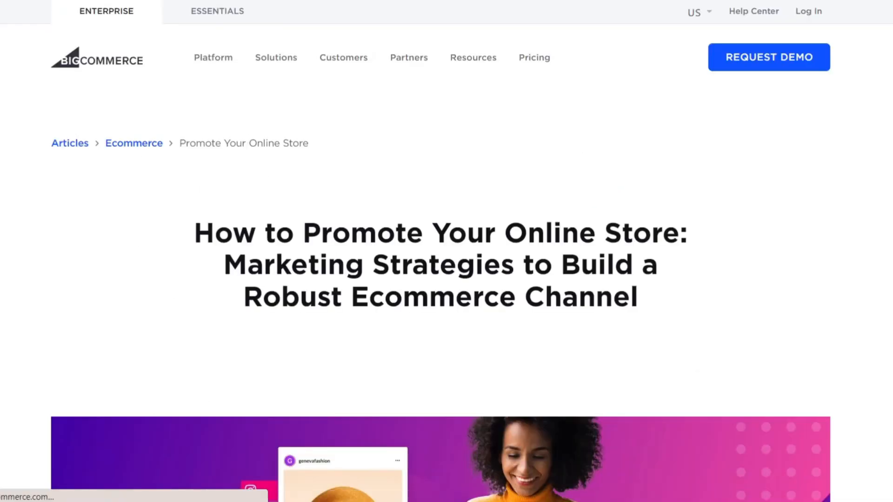
scroll(446, 279, "down", 20)
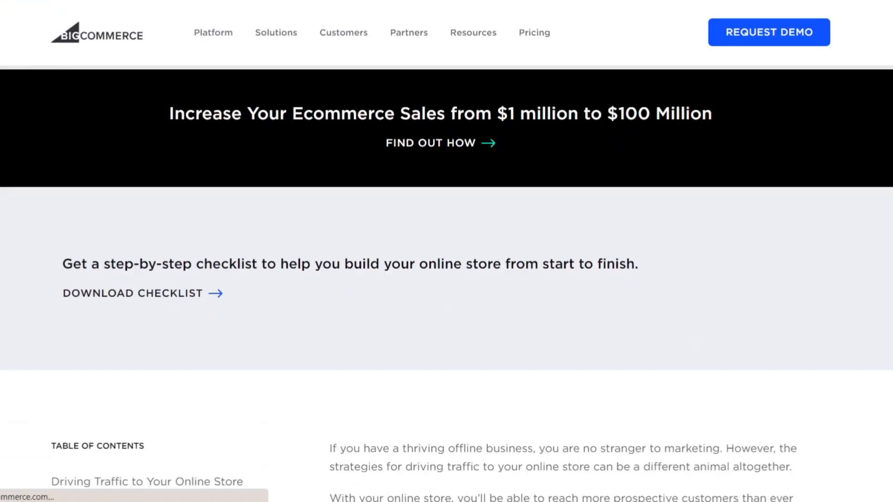
scroll(577, 279, "down", 15)
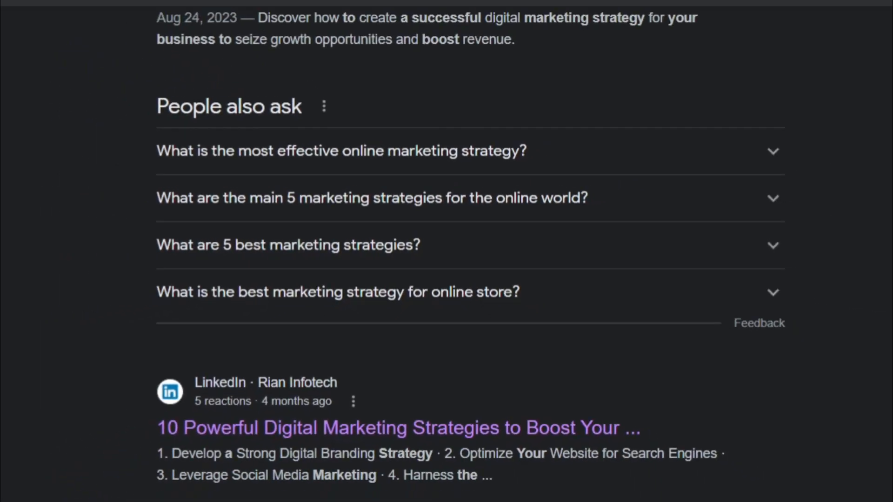
- Check Google's related questions on the best marketing strategy for an online store and the best marketing strategy in general
left_click(774, 293)
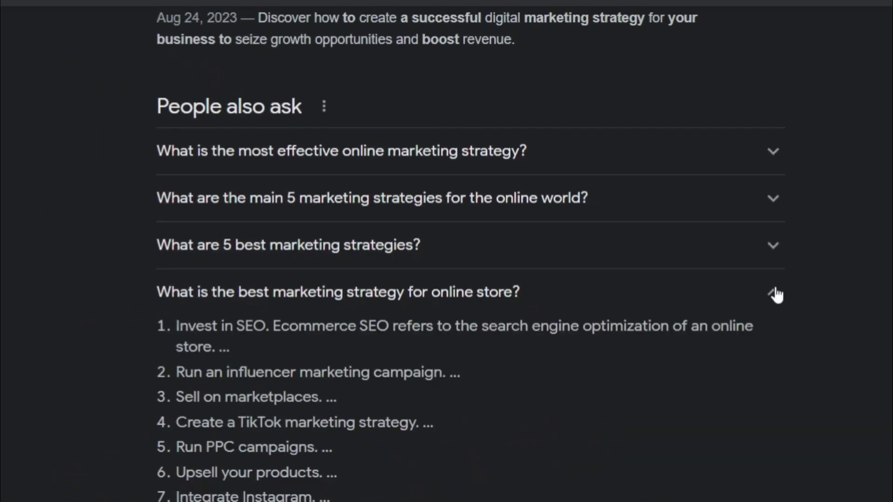
left_click(775, 294)
left_click(775, 387)
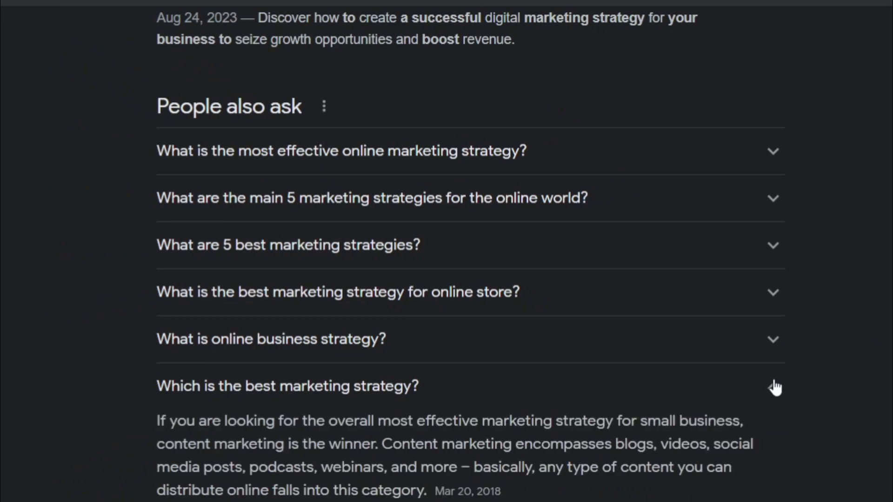
left_click(775, 387)
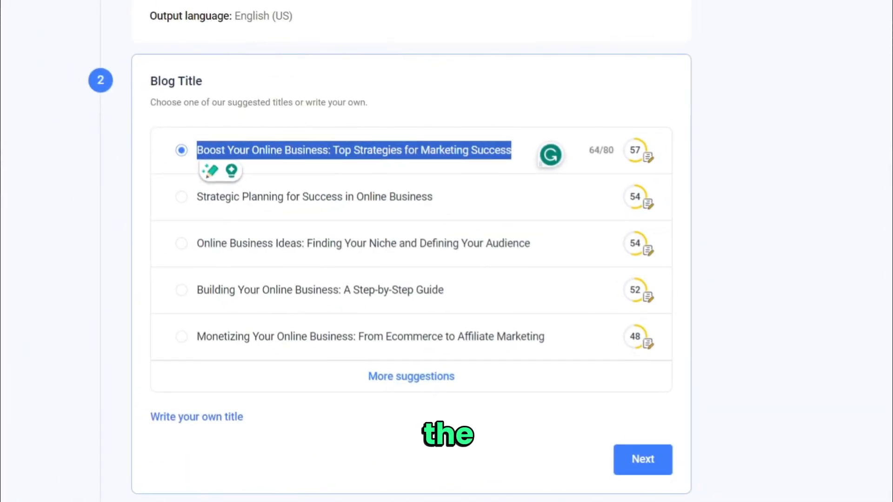
- Accept the title "Boost Your Online Business: Top Strategies for Marketing Success" in Anyword and review the suggested outline sections
left_click(642, 459)
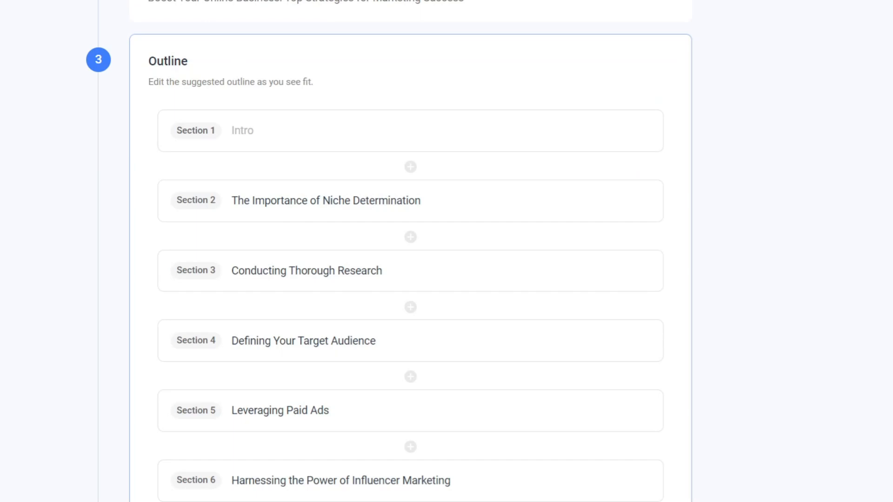
scroll(410, 251, "down", 5)
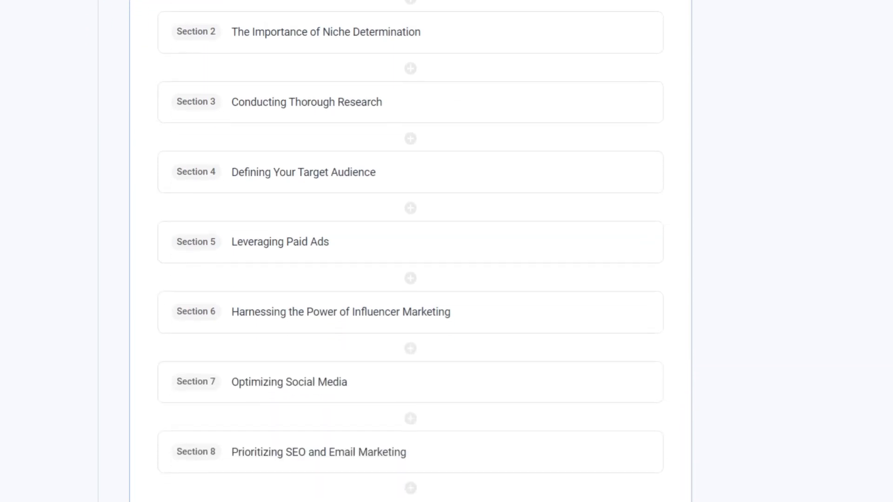
scroll(410, 251, "up", 4)
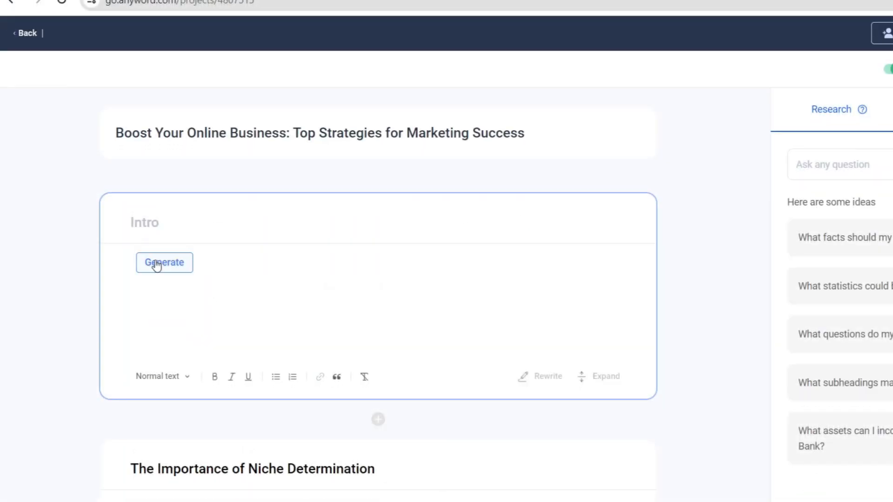
- Generate the text of the blog post's Intro section
left_click(164, 262)
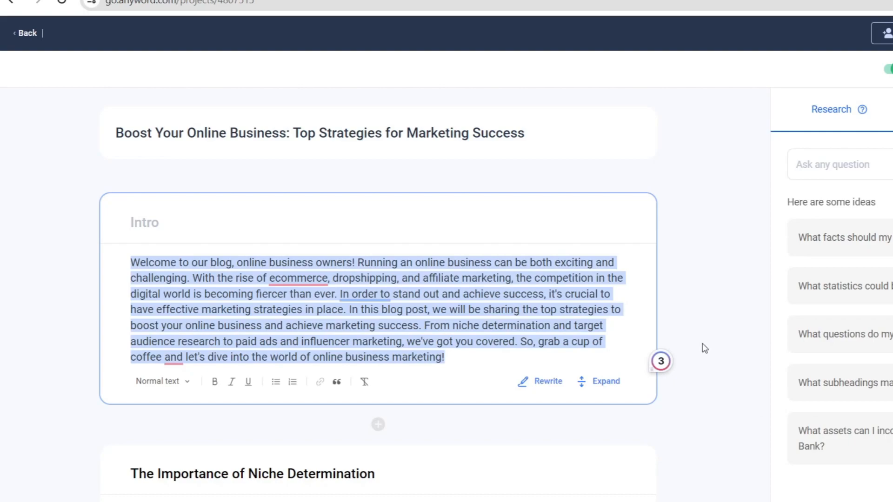
- Generate the "The Importance of Niche Determination" section with the instructions "use simple language, start with explaining what is niche"
scroll(705, 349, "down", 5)
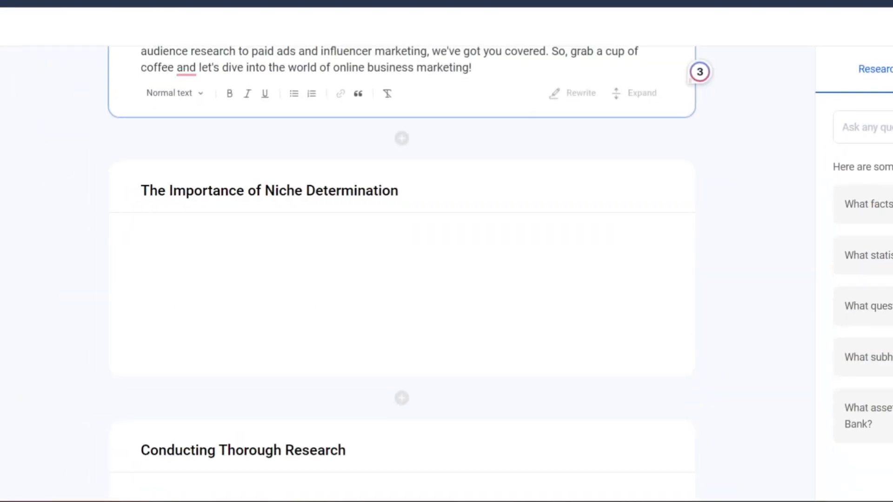
left_click(461, 249)
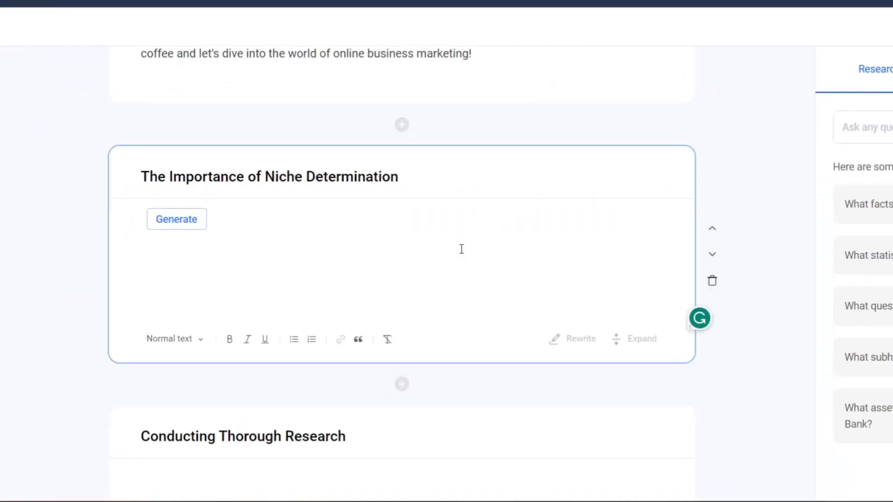
left_click(182, 224)
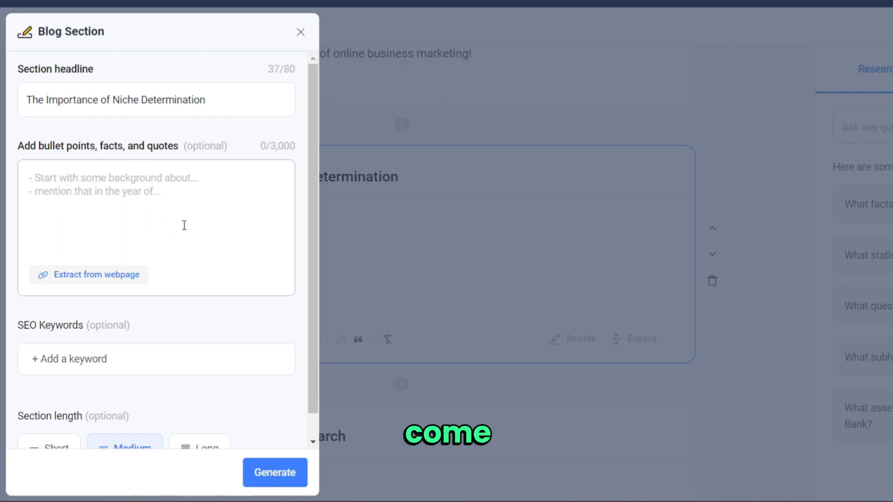
left_click(99, 192)
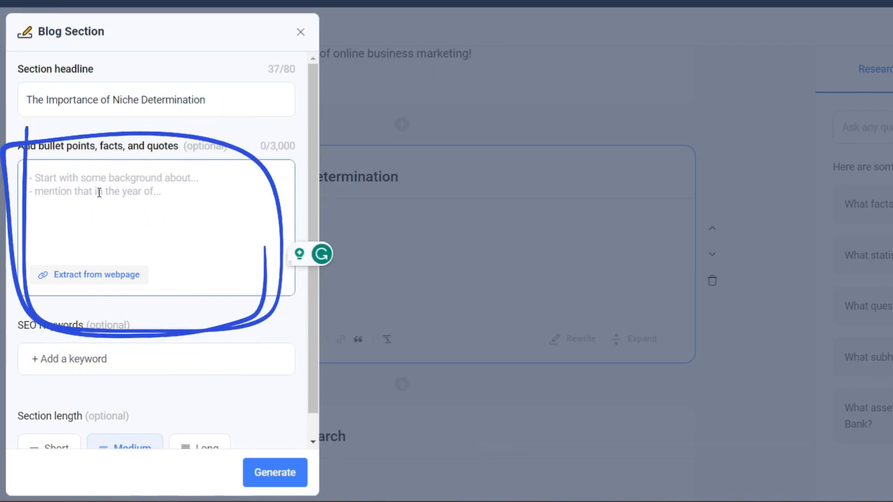
type("use simple")
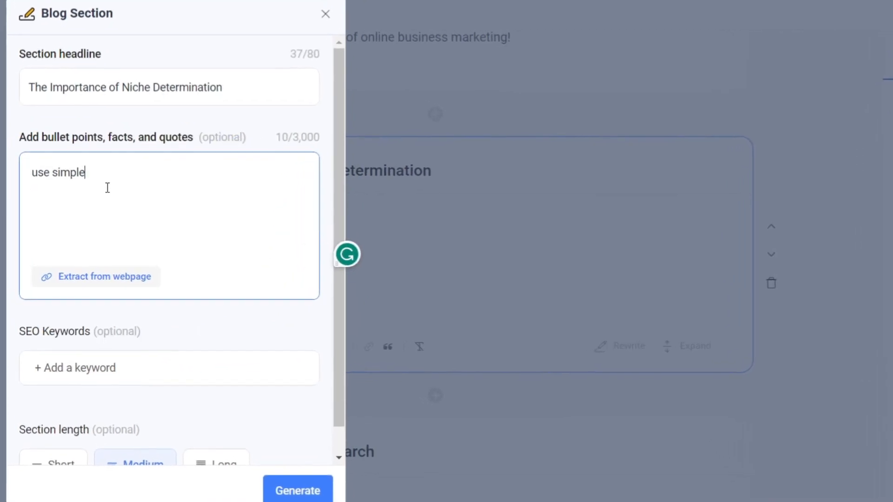
type(" language")
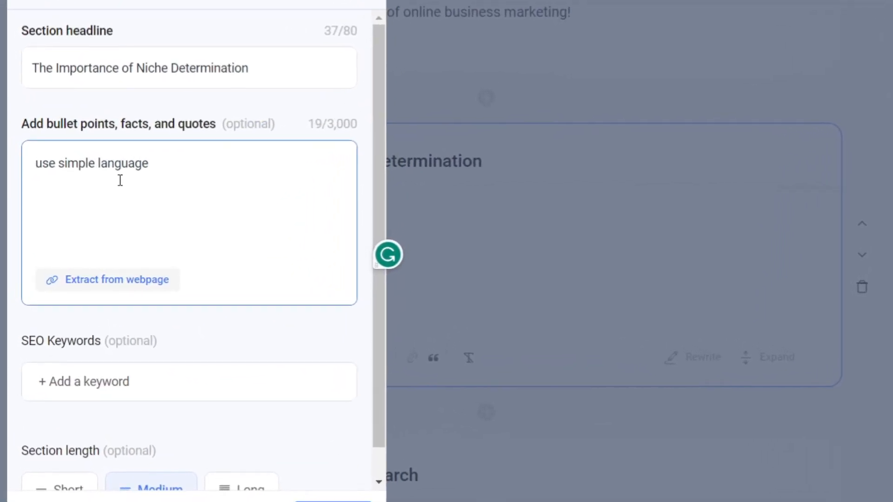
type(",")
key("Return")
type("start ")
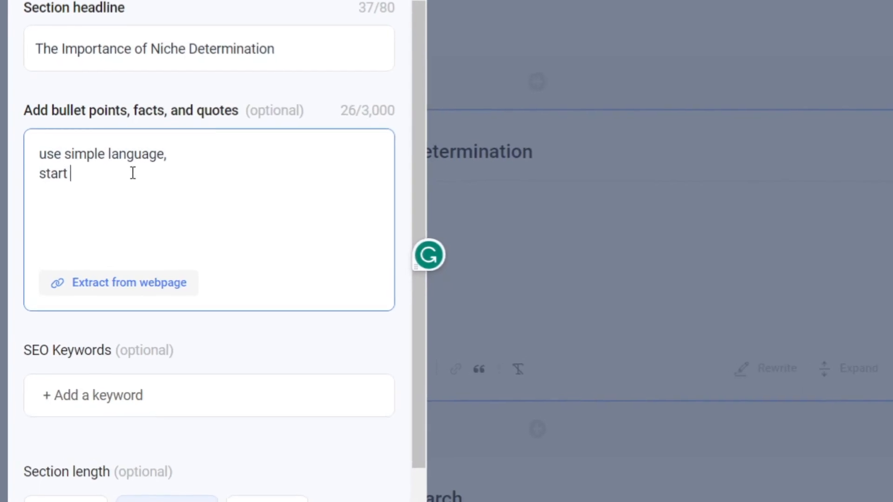
type("with ep")
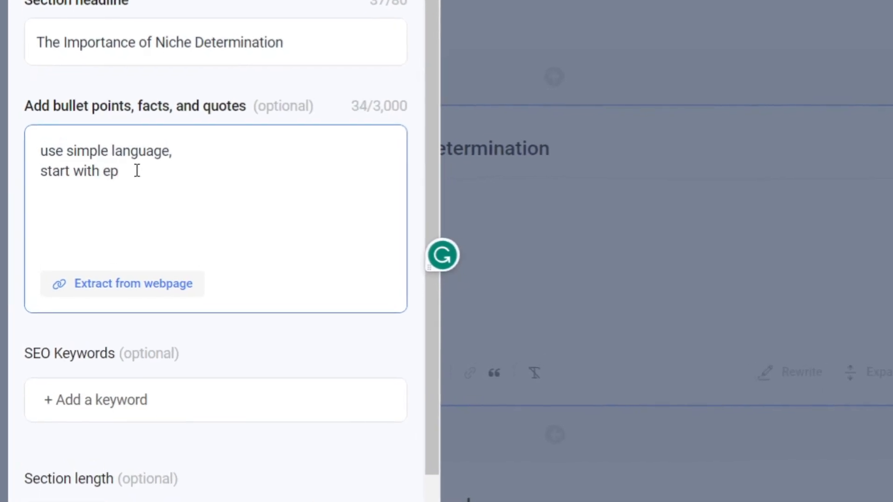
key("BackSpace")
type("xplaining w")
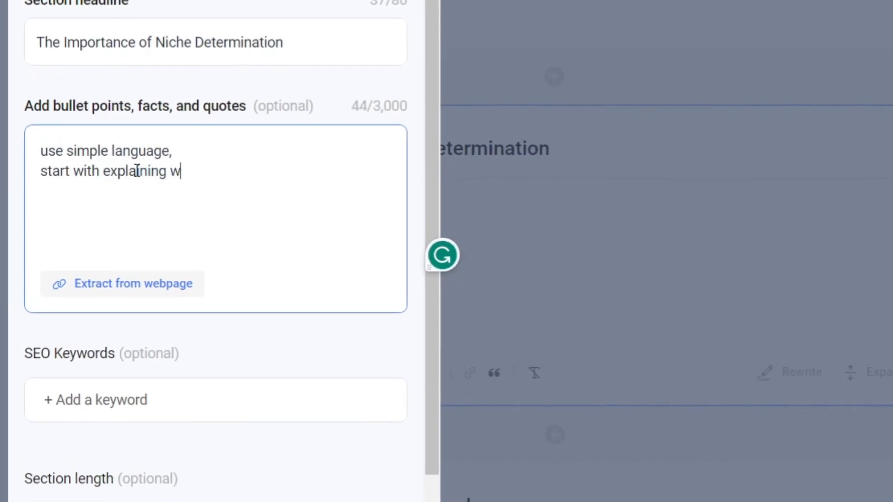
type("hat is niche")
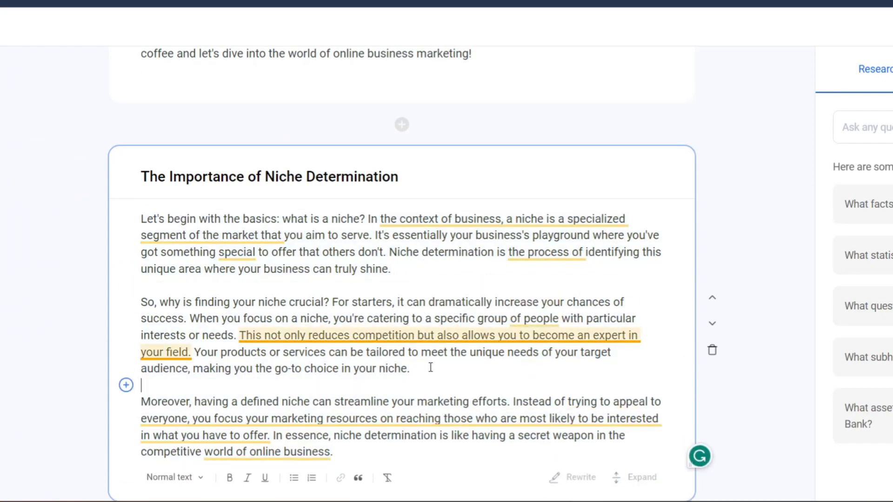
- Look through the generated niche section and the remaining outline sections, from "Conducting Thorough Research" to "Prioritizing SEO and Email Marketing"
scroll(672, 273, "down", 3)
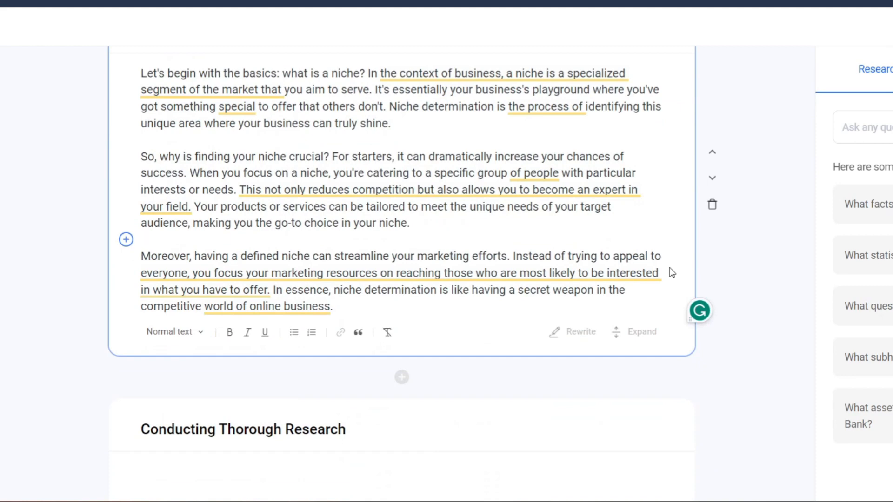
scroll(672, 273, "down", 5)
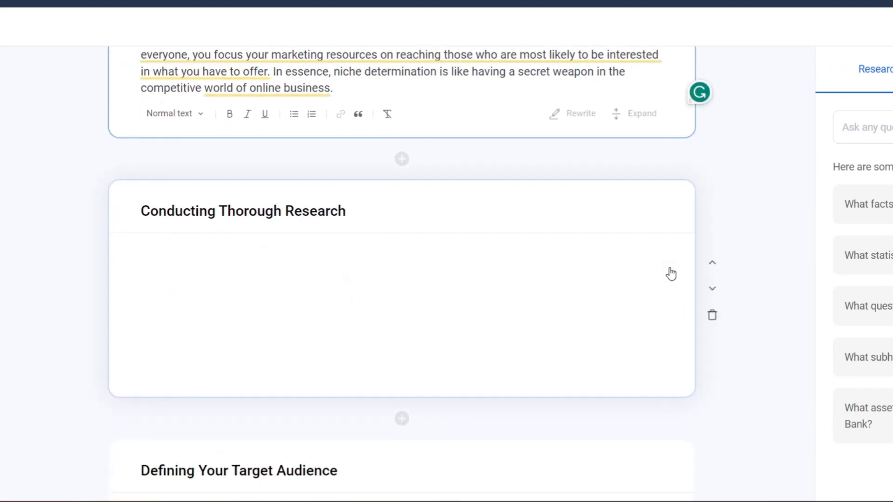
left_click(711, 315)
scroll(785, 68, "down", 2)
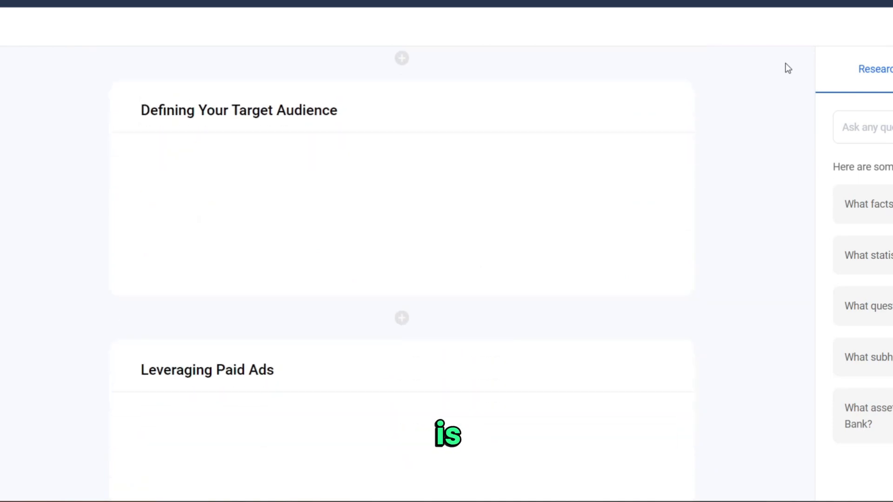
scroll(786, 63, "down", 2)
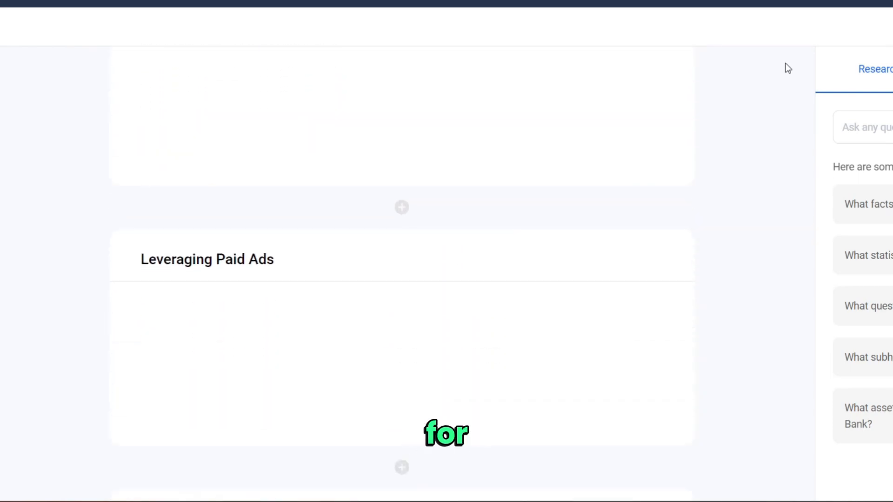
scroll(785, 64, "down", 5)
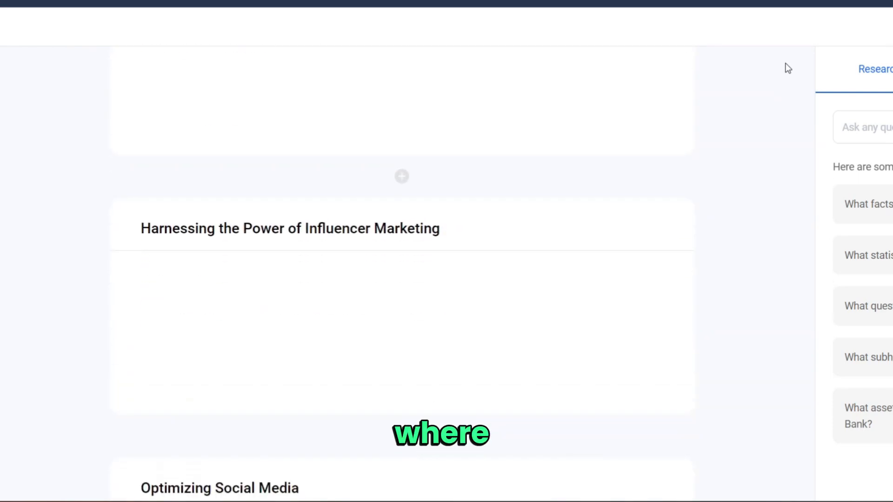
scroll(785, 64, "down", 4)
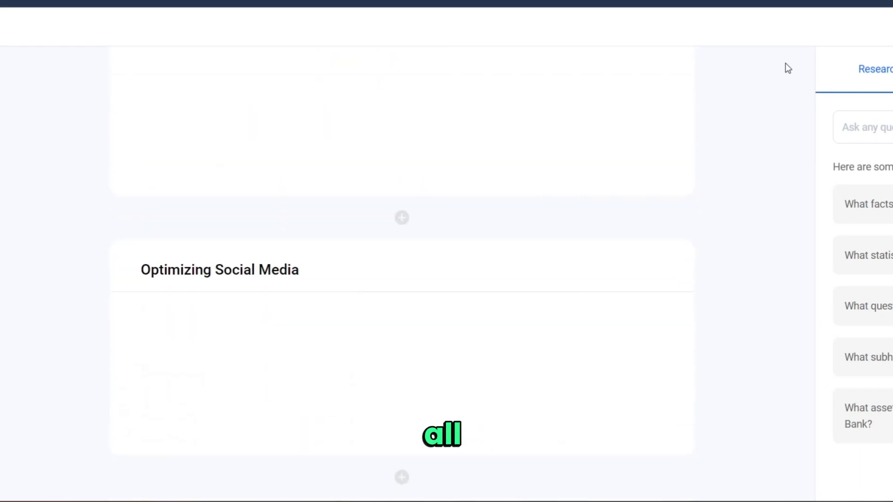
scroll(785, 64, "down", 5)
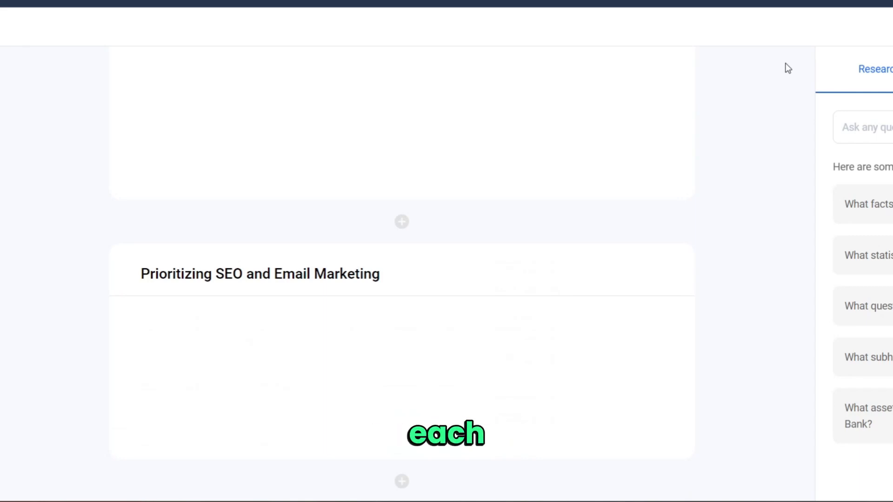
scroll(786, 63, "up", 20)
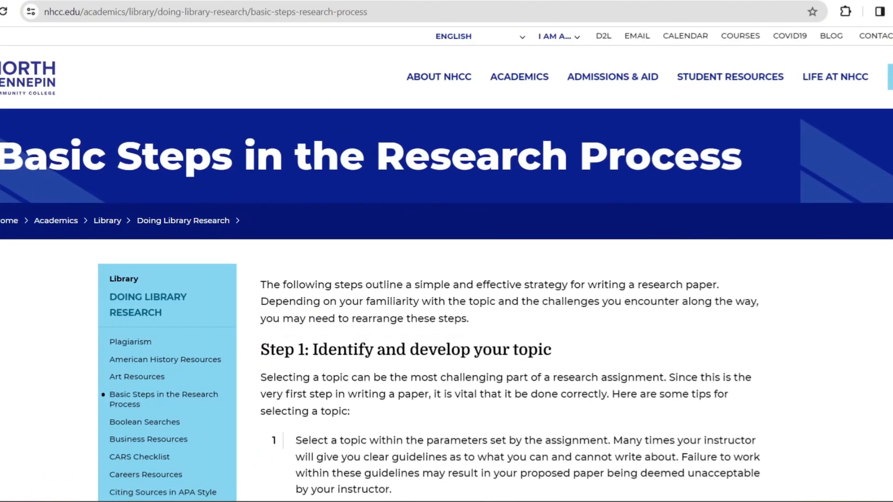
- Skim the North Hennepin Community College article "Basic Steps in the Research Process" and copy its web address
scroll(447, 264, "down", 4)
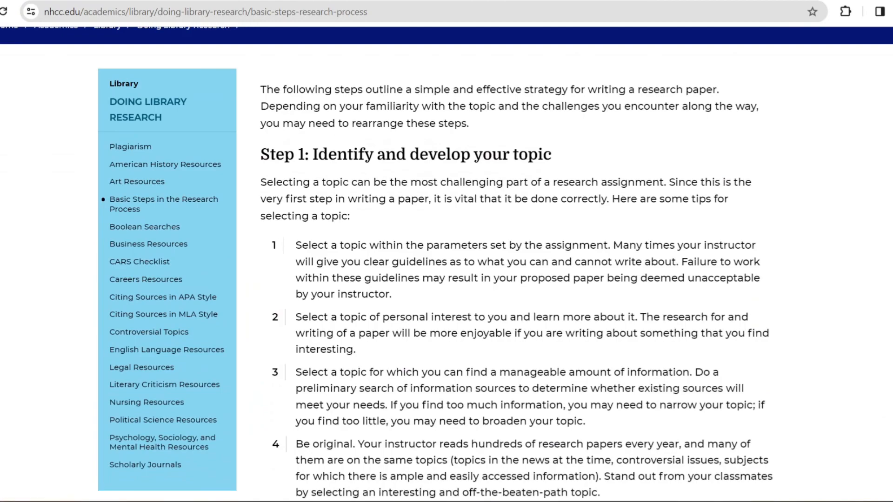
scroll(446, 264, "down", 7)
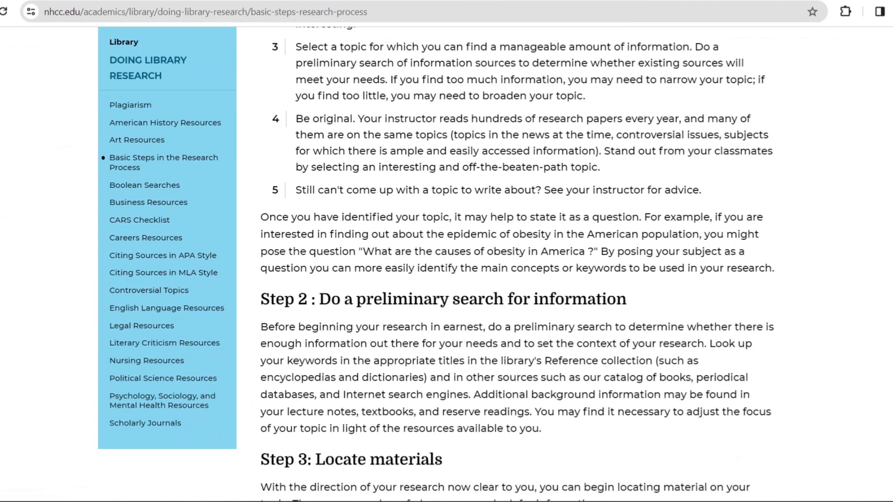
scroll(446, 264, "down", 7)
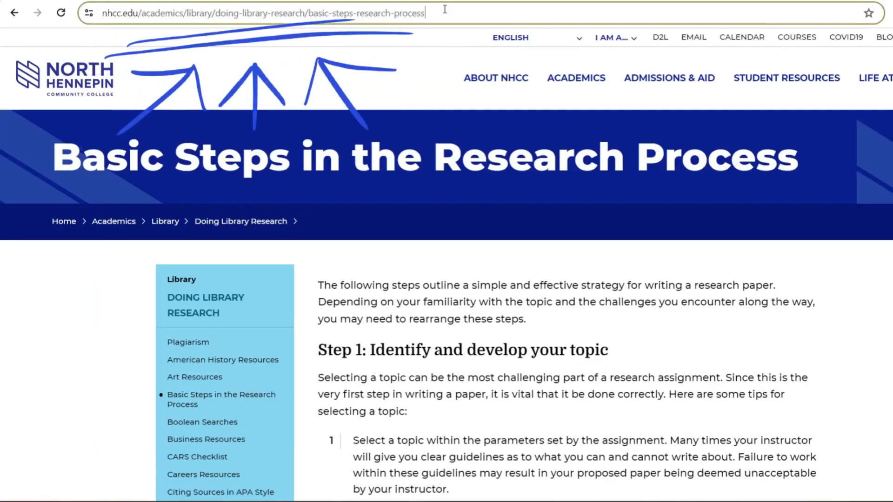
left_click(387, 8)
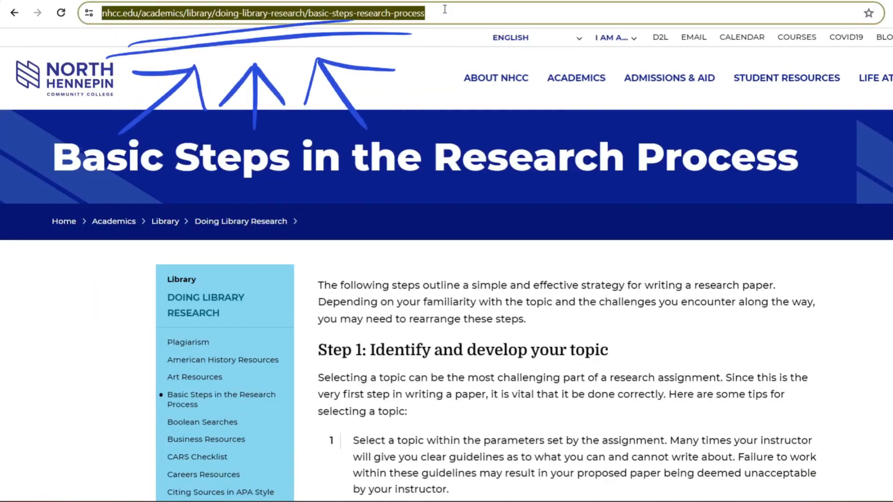
right_click(445, 10)
left_click(493, 125)
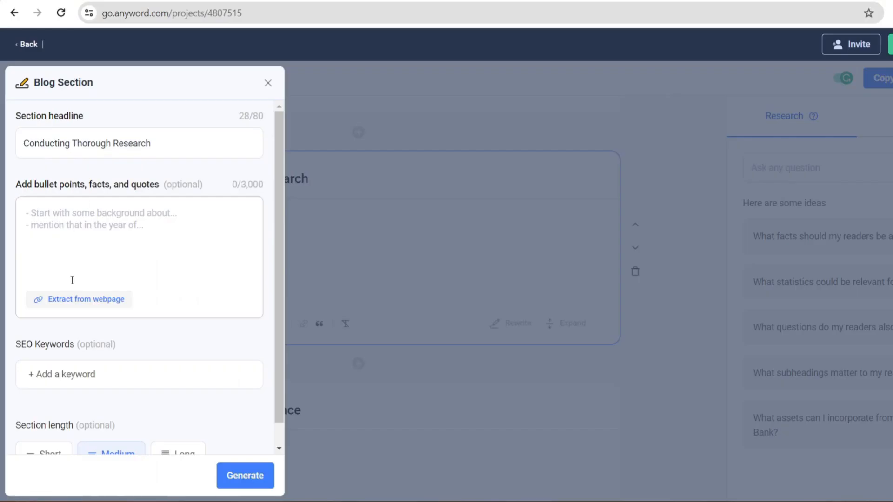
- Generate Anyword's "Conducting Thorough Research" section from bullet points extracted from the copied article address
left_click(80, 303)
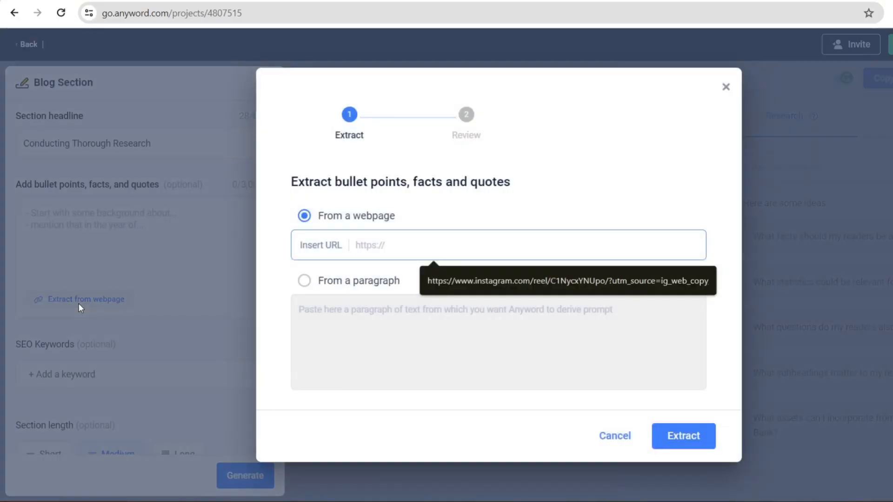
right_click(362, 248)
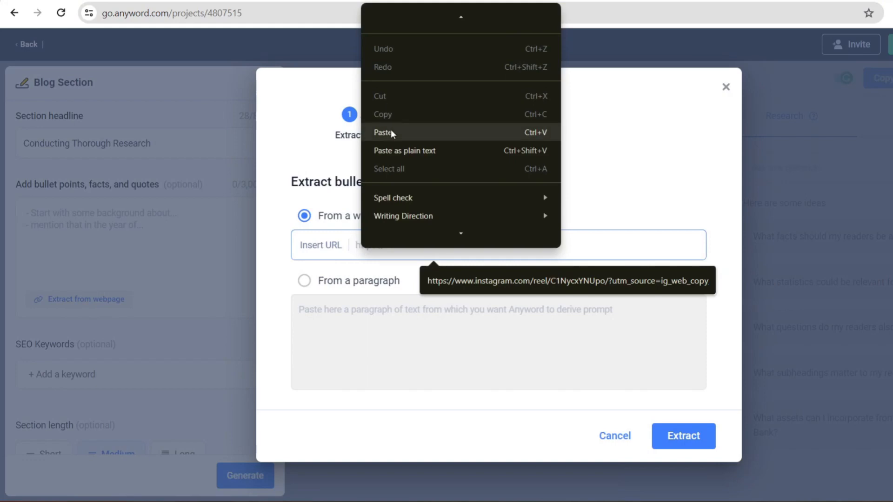
left_click(391, 131)
left_click(671, 439)
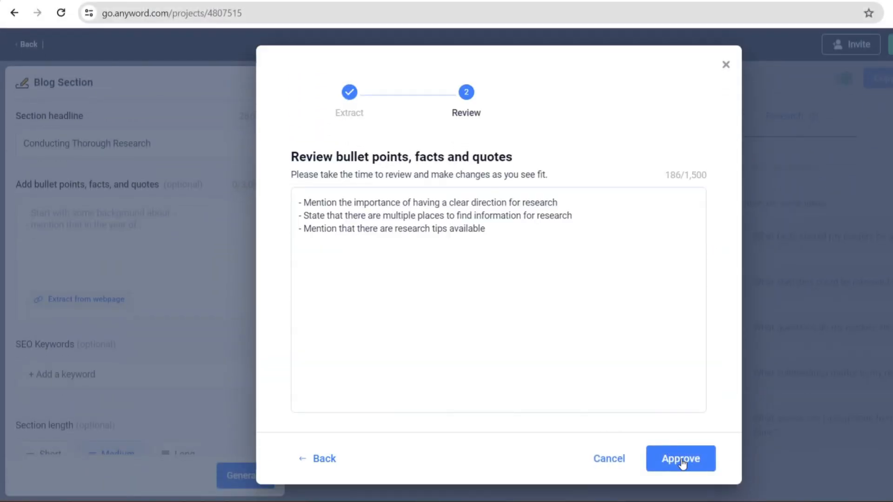
left_click(681, 458)
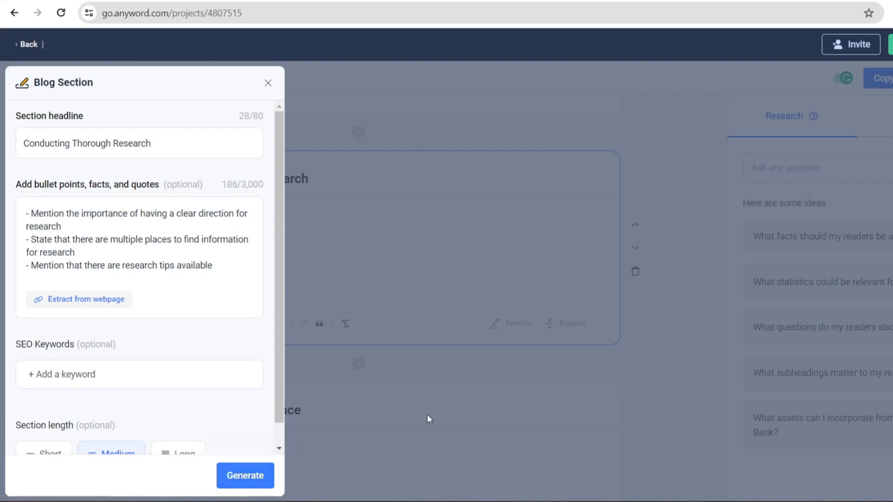
left_click(244, 481)
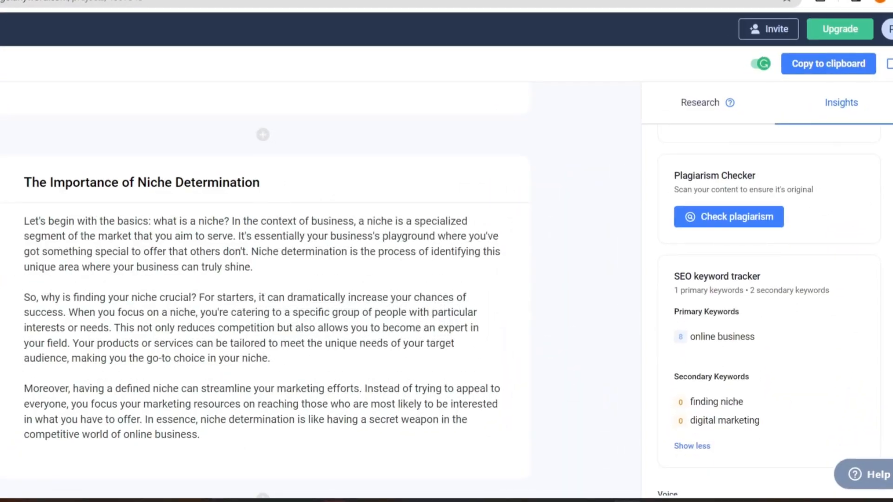
- Check the blog post's readability score and the tracked keywords, highlighting the primary keyword "online business" in the text
scroll(768, 302, "down", 1)
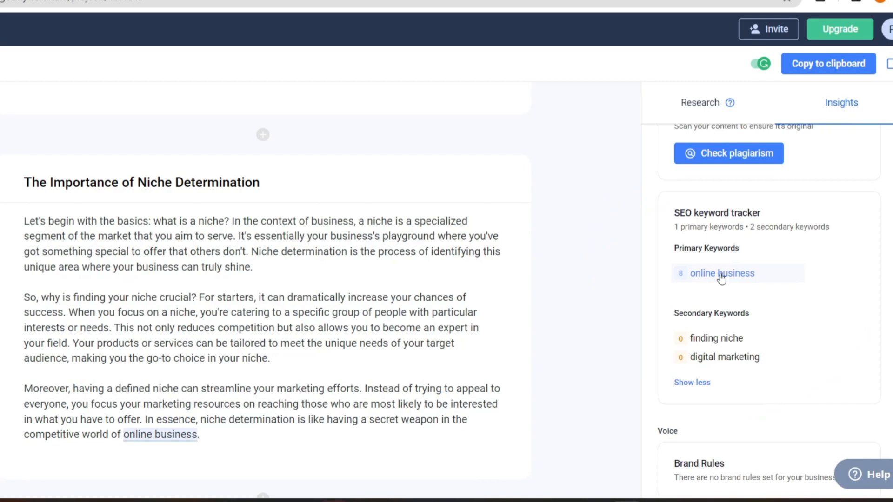
scroll(722, 278, "up", 4)
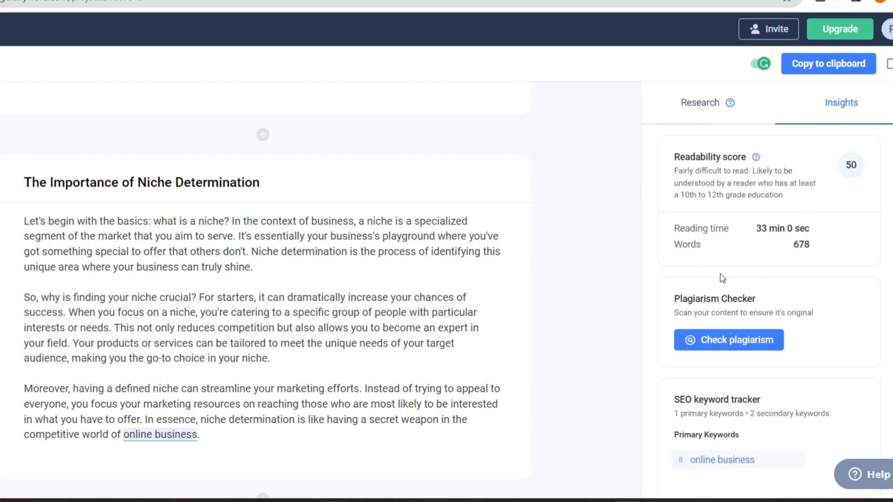
scroll(742, 276, "down", 5)
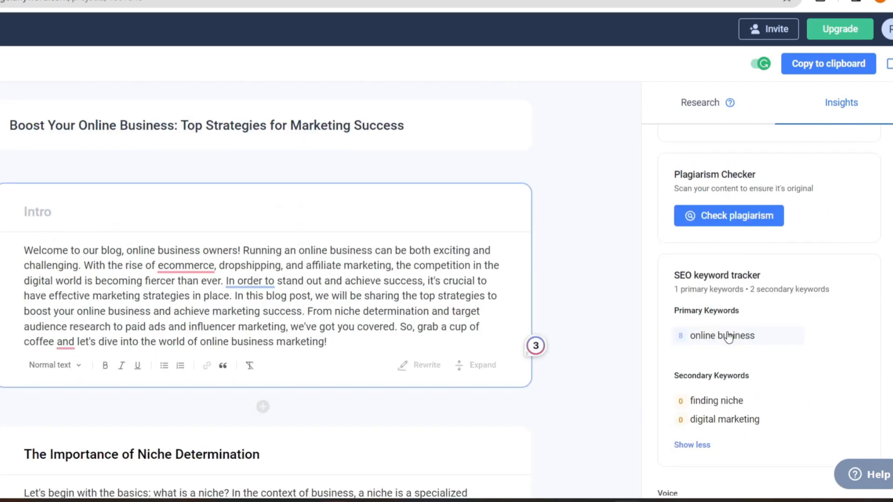
left_click(728, 337)
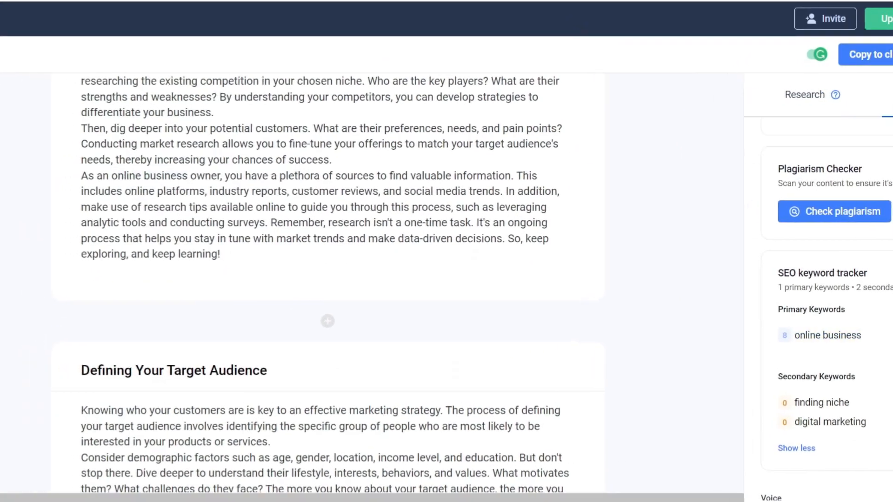
- Copy the blog post's text and review its "online business" keyword analysis against the competitor articles in Originality.ai
left_click(865, 54)
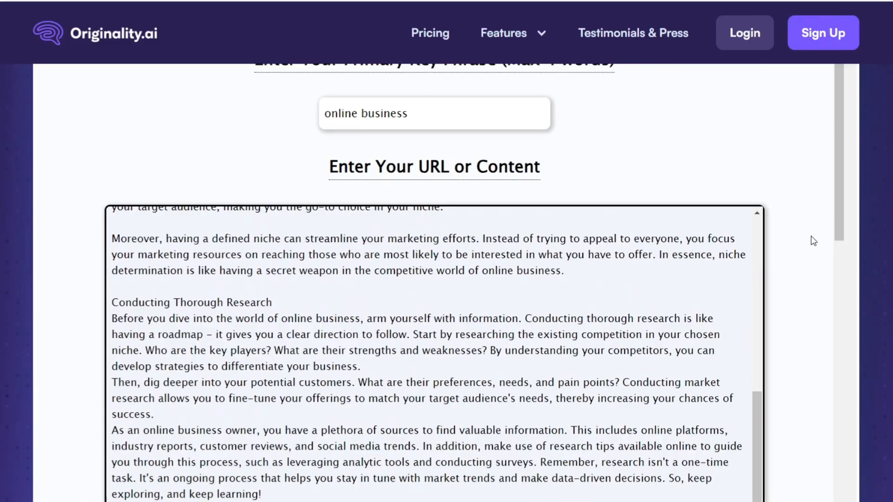
scroll(812, 240, "down", 7)
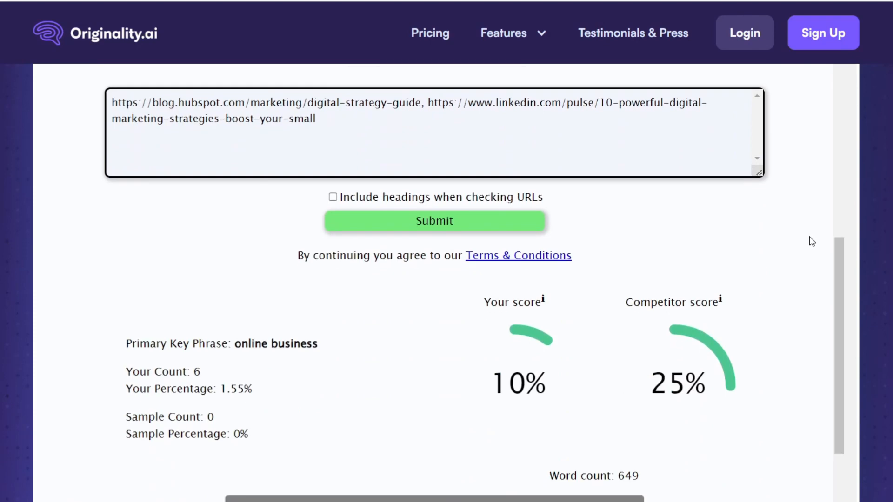
scroll(809, 237, "down", 2)
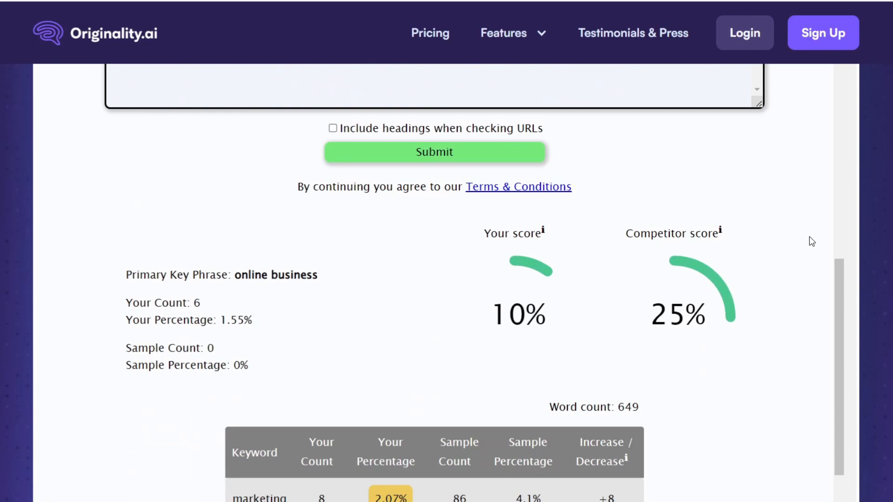
- Examine the keyword table comparing the blog post's keyword counts and percentages with the competitor samples
scroll(810, 239, "down", 4)
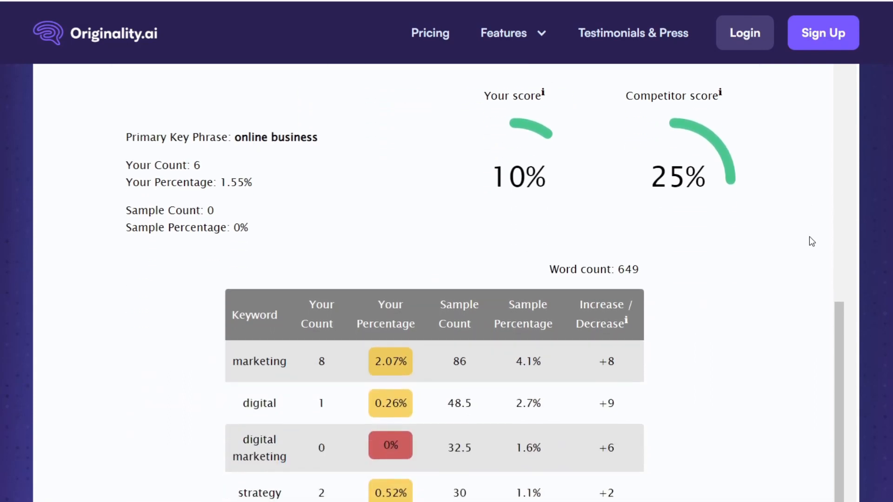
scroll(809, 238, "down", 4)
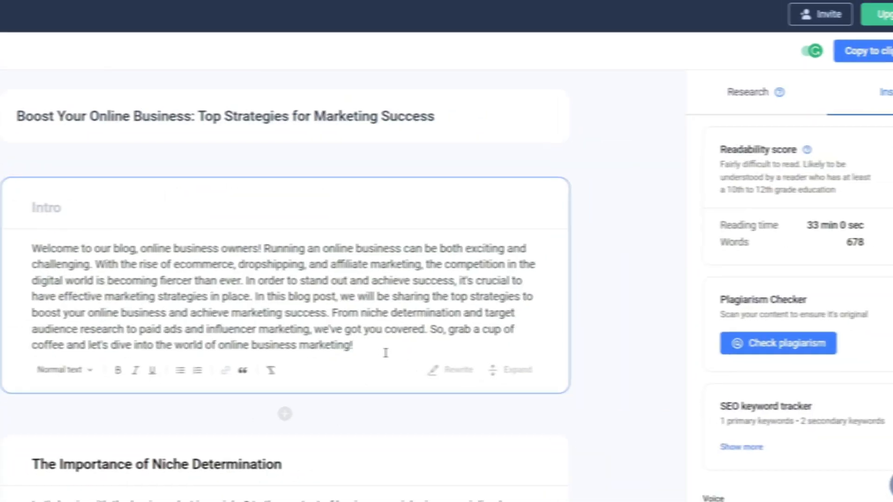
- Switch to Anyword, select the intro paragraph, enable Grammarly for the blog post and check its writing suggestions
left_click_drag(385, 353, 27, 256)
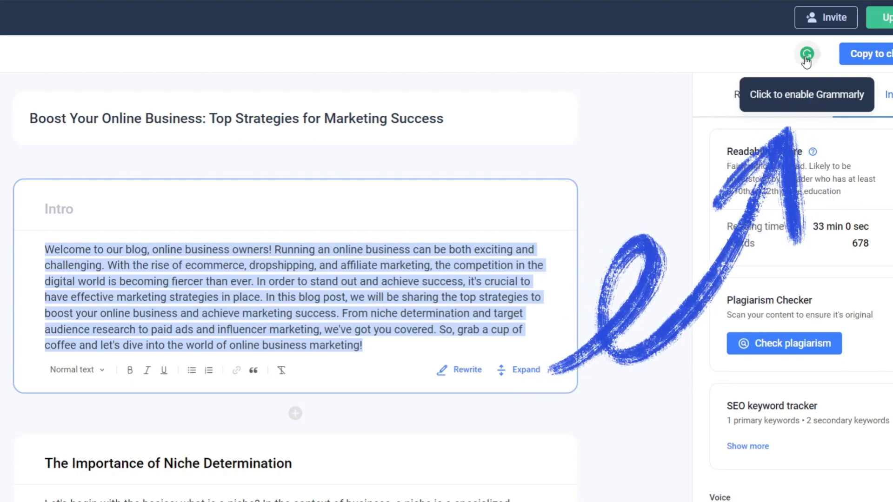
left_click(807, 55)
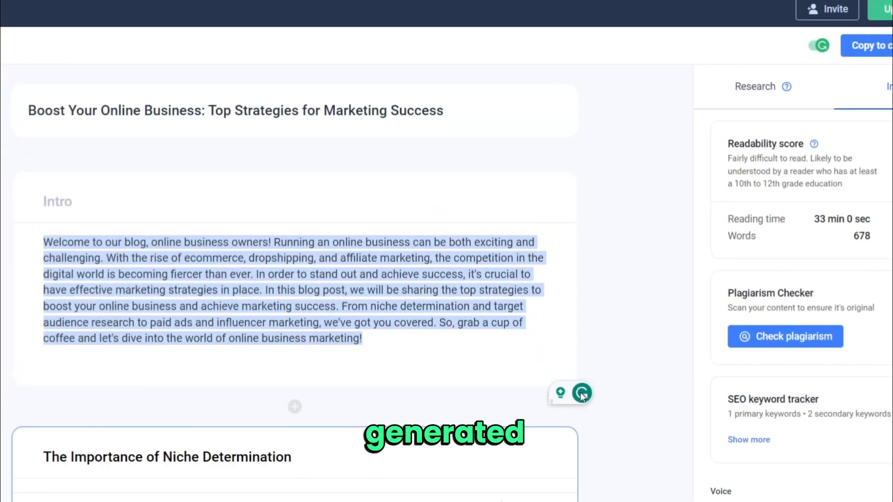
left_click(581, 393)
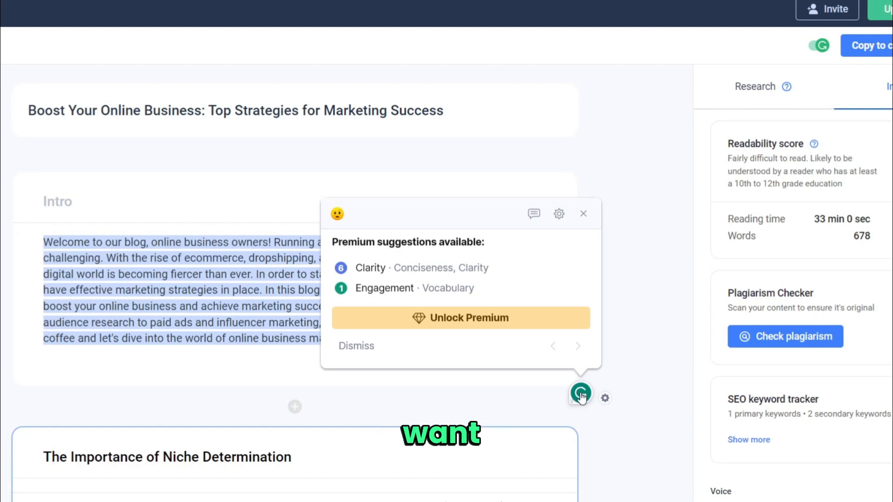
scroll(625, 363, "down", 3)
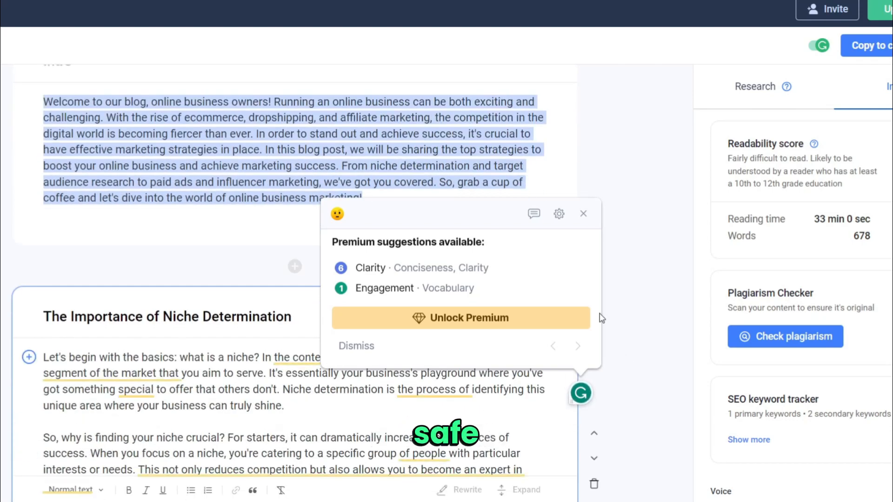
left_click(583, 214)
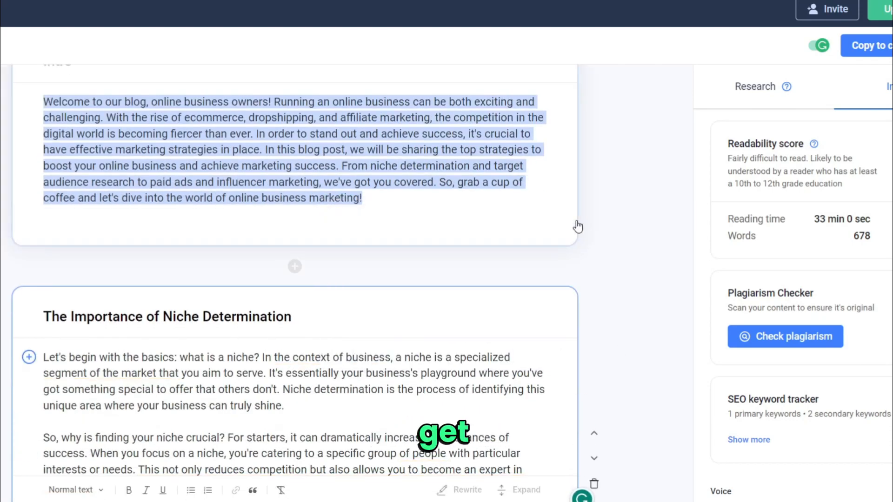
scroll(578, 227, "down", 3)
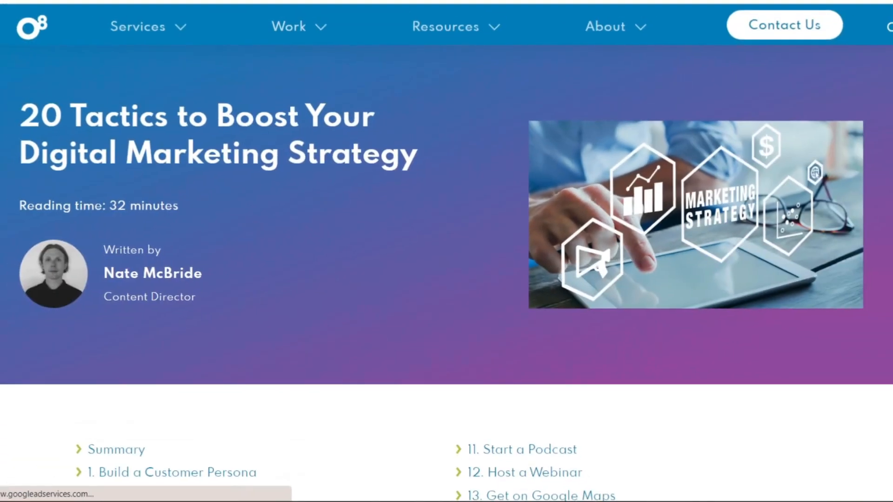
- Skim the O8 article "20 Tactics to Boost Your Digital Marketing Strategy" from its contents list through the example customer persona
scroll(446, 251, "down", 7)
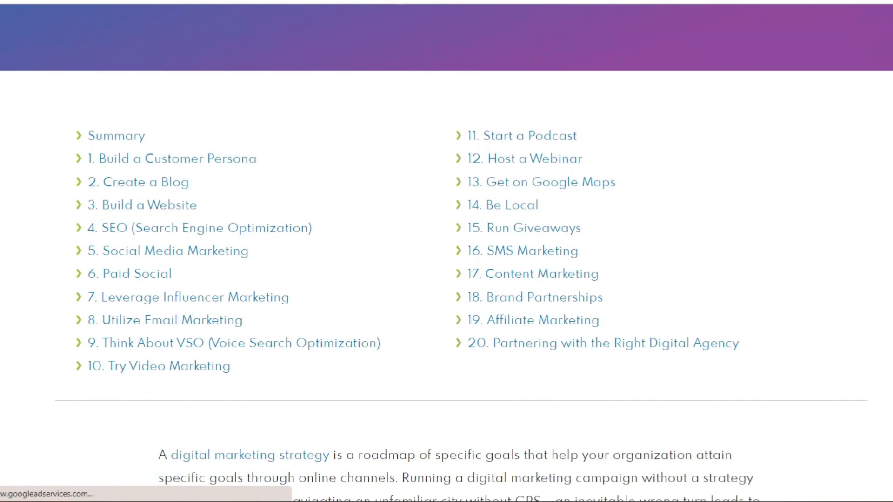
scroll(447, 251, "down", 10)
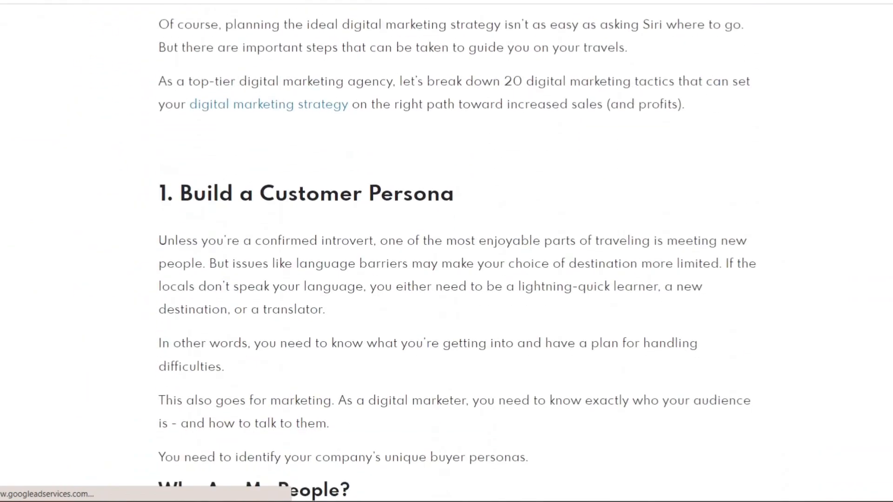
scroll(447, 251, "down", 9)
scroll(446, 251, "down", 15)
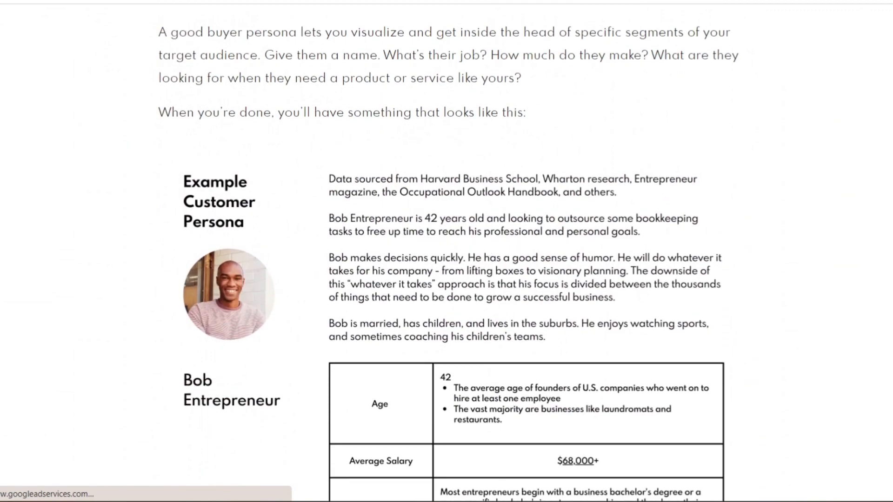
scroll(447, 251, "down", 7)
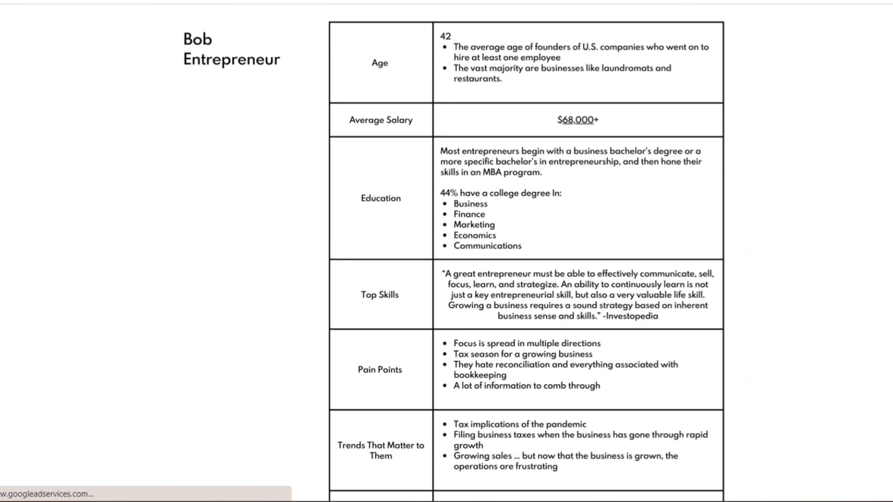
scroll(446, 251, "down", 8)
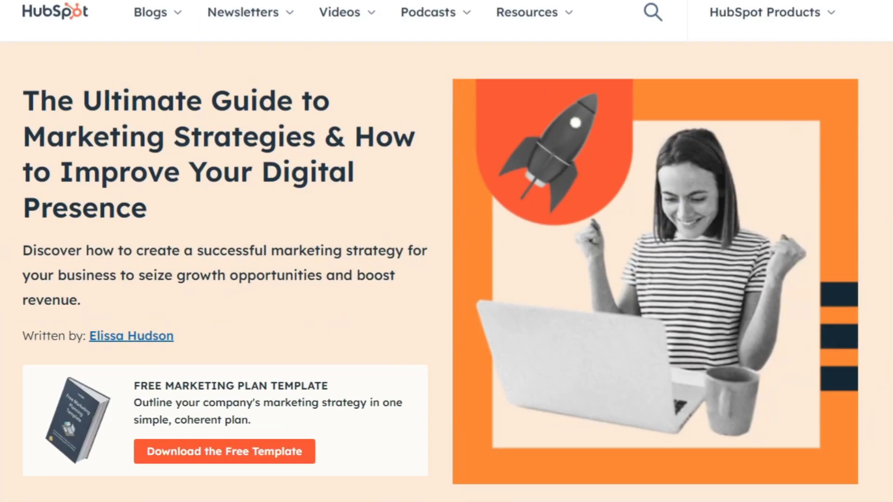
- Skim HubSpot's "The Ultimate Guide to Marketing Strategies" through its chapters on strategy, tactics and digital marketing campaigns
scroll(446, 251, "down", 4)
scroll(446, 251, "down", 12)
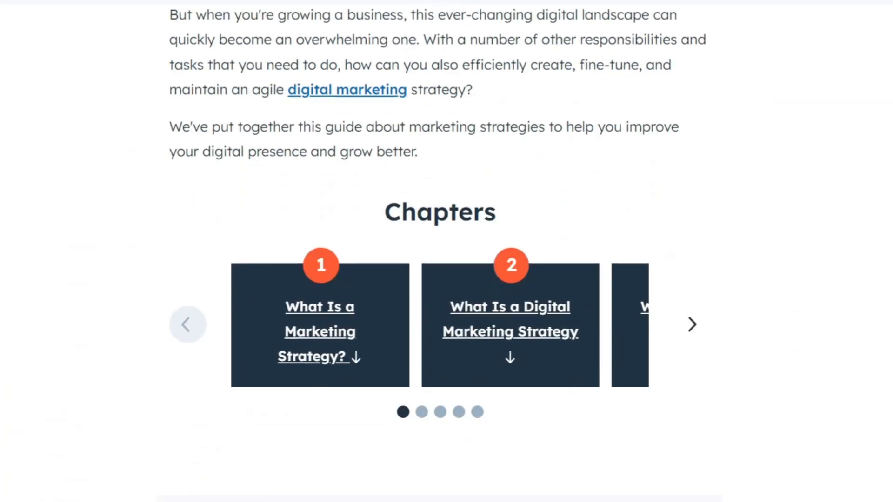
scroll(446, 251, "down", 7)
scroll(447, 251, "up", 4)
scroll(446, 252, "down", 8)
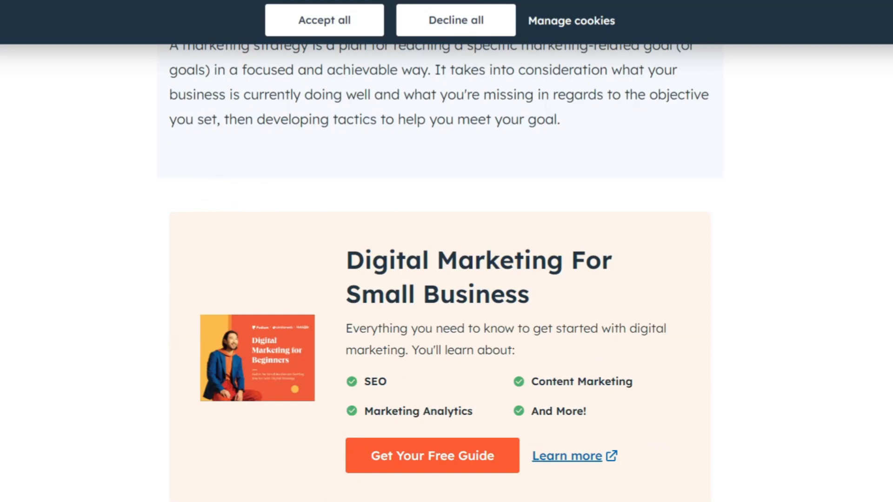
scroll(446, 251, "down", 12)
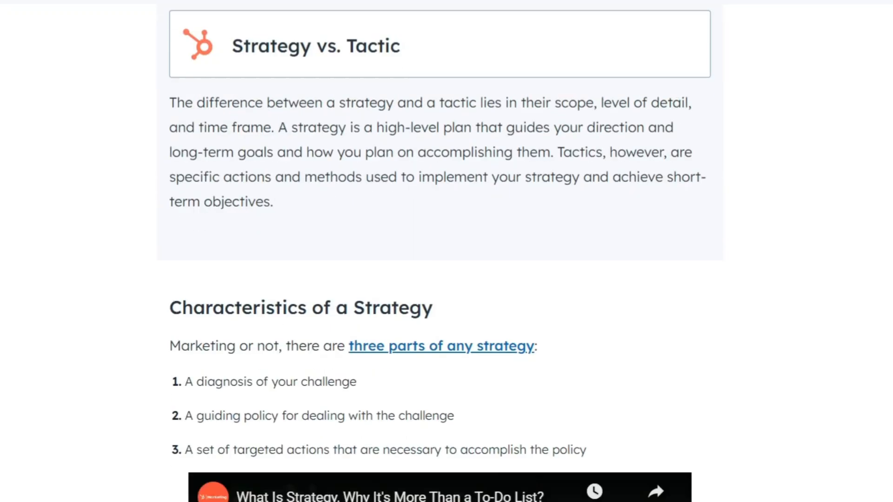
scroll(446, 251, "down", 3)
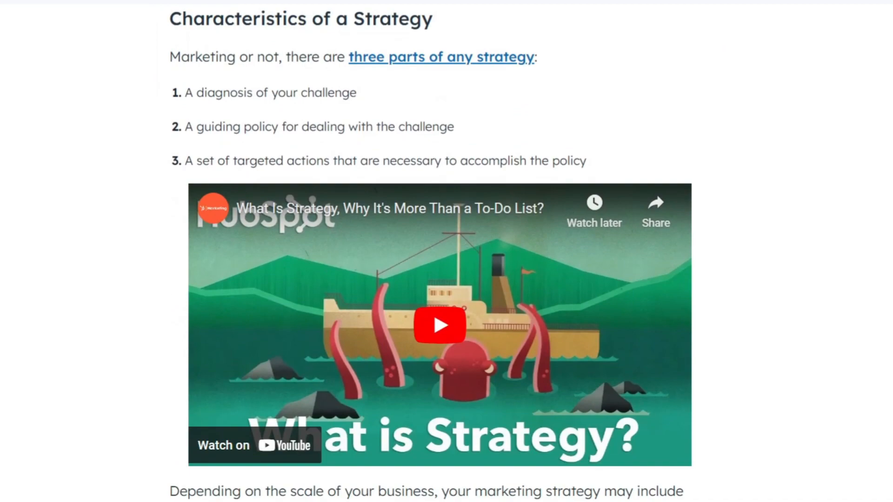
scroll(447, 251, "down", 6)
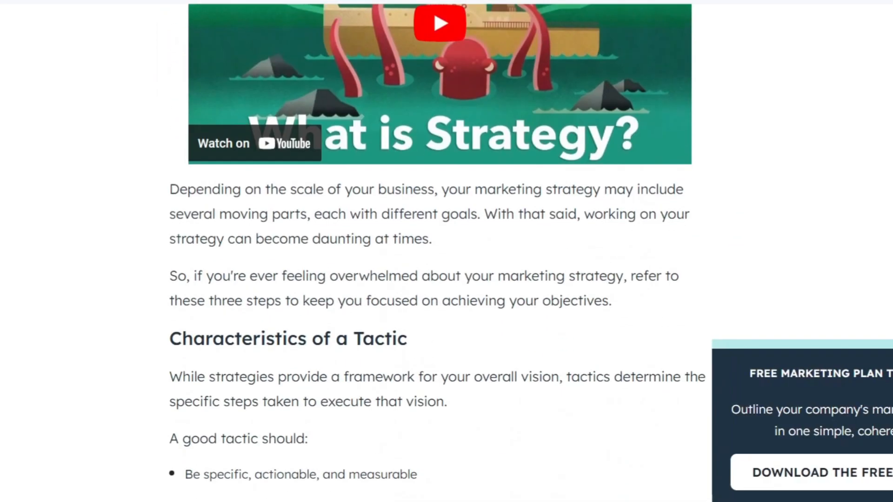
scroll(446, 251, "down", 12)
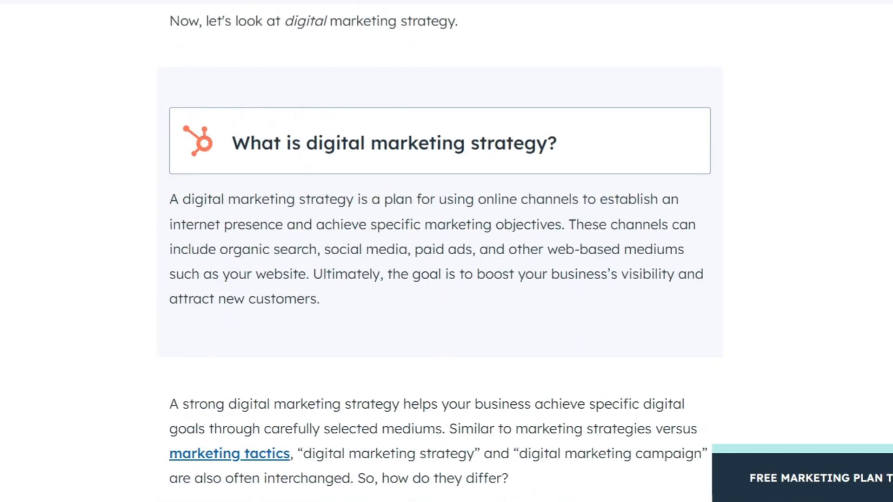
scroll(446, 251, "down", 10)
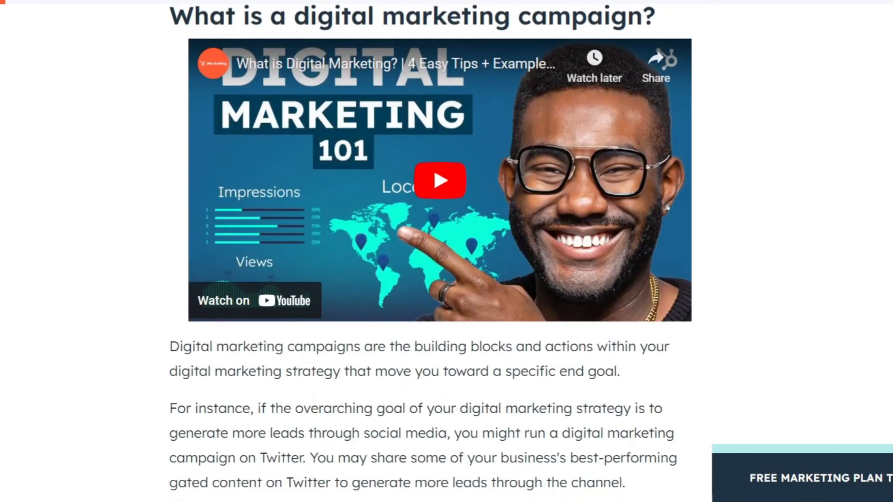
scroll(447, 252, "down", 8)
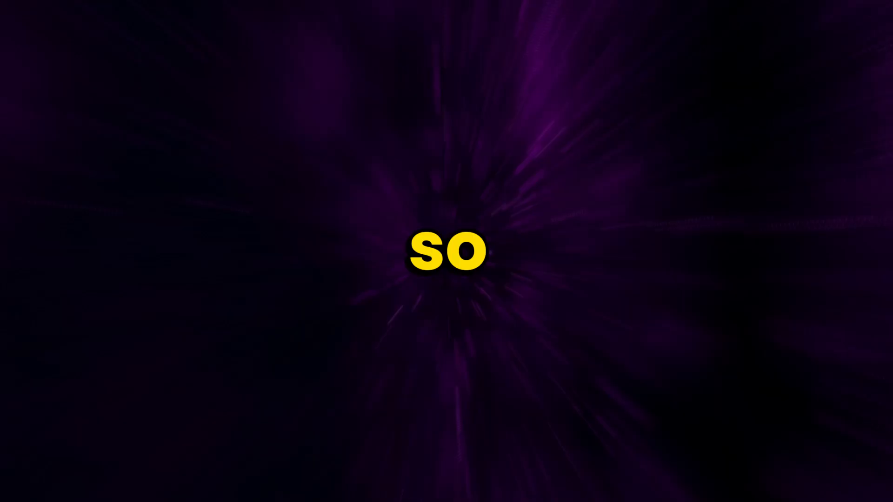